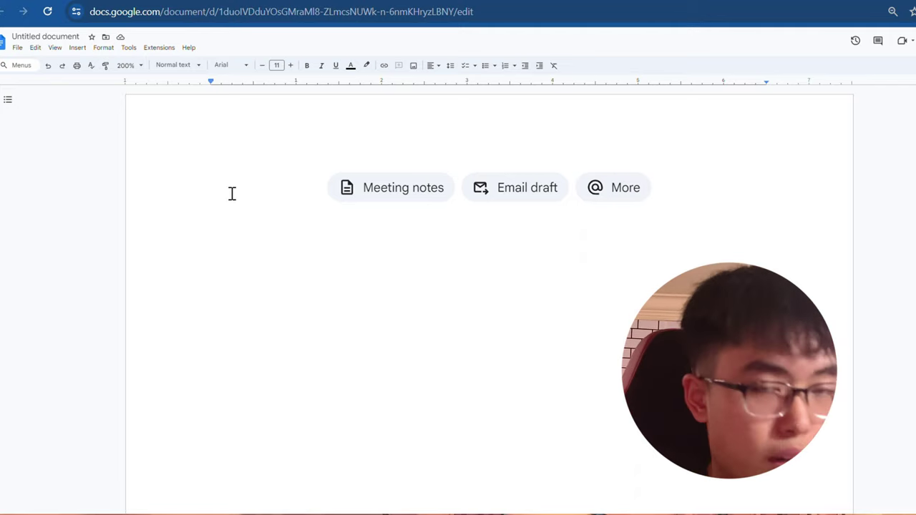
Step: Write the opening line "Step 1 : list out everysingle things that u wanna do and u are currently doing"
text(Step 1)
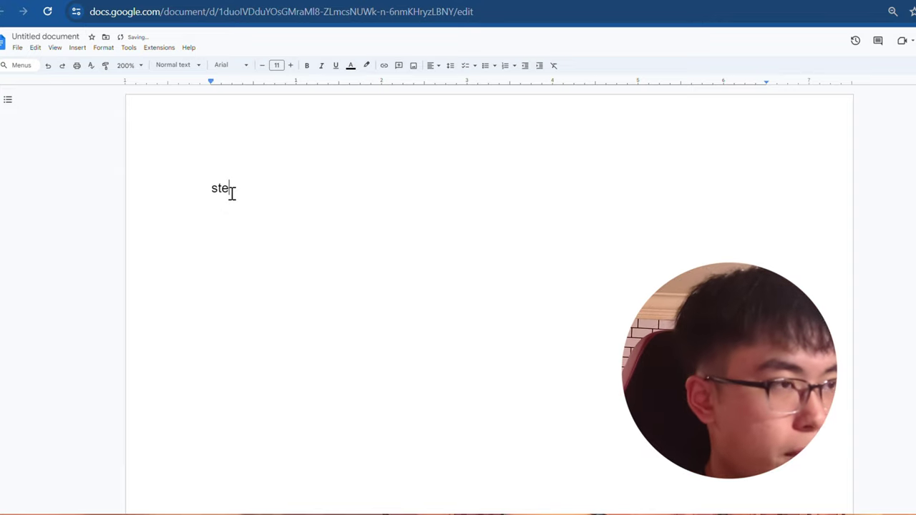
text( : )
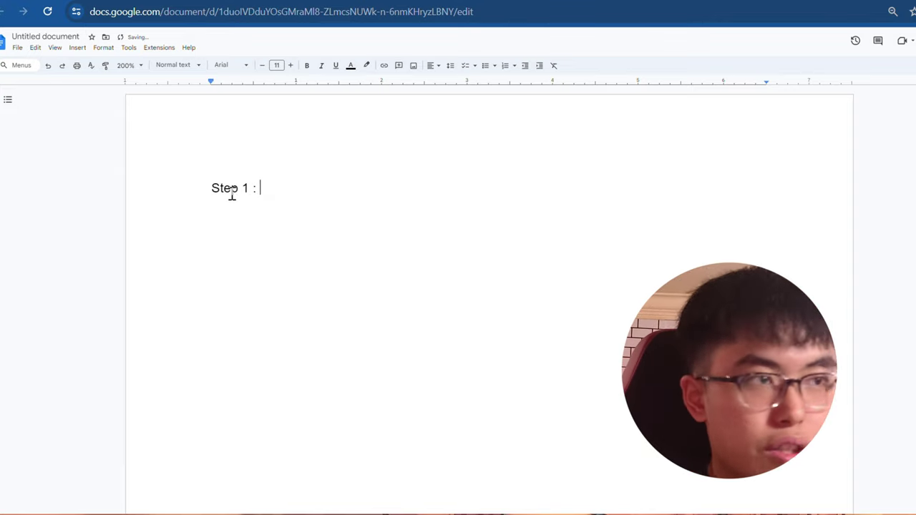
text(list o)
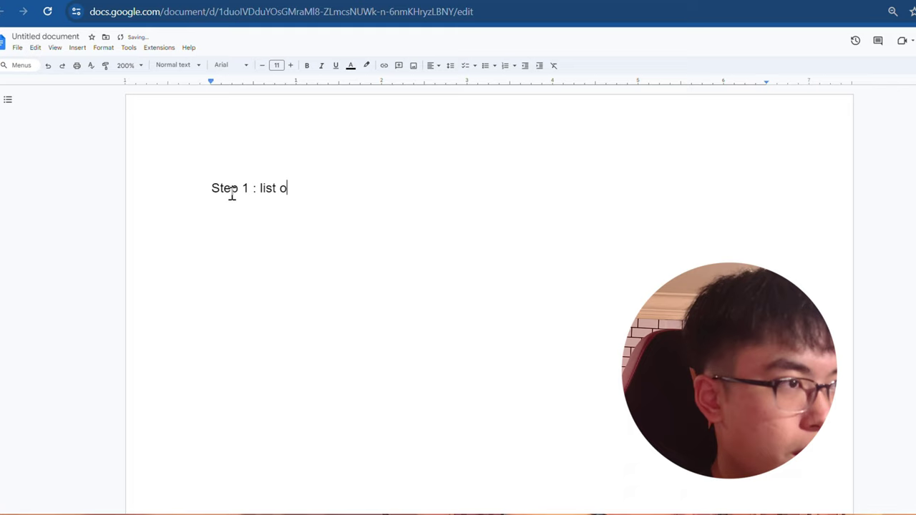
text(ut everysing)
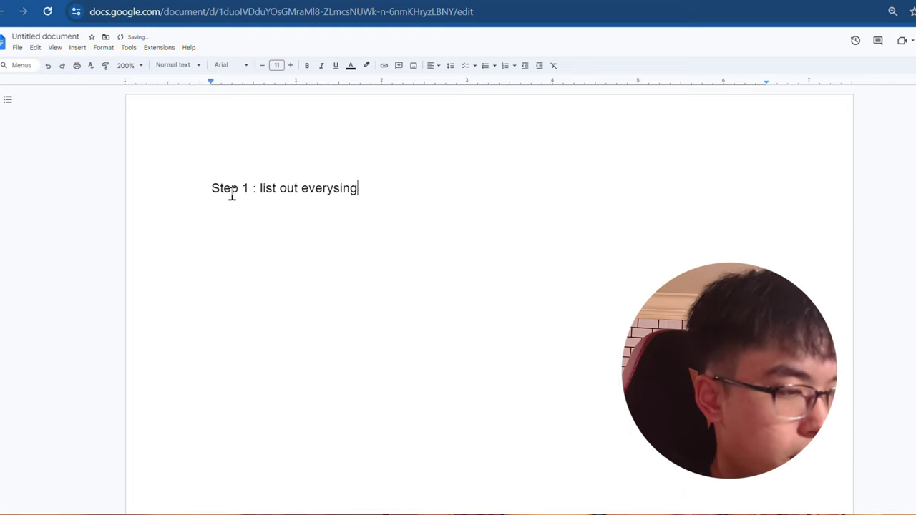
text(le things that )
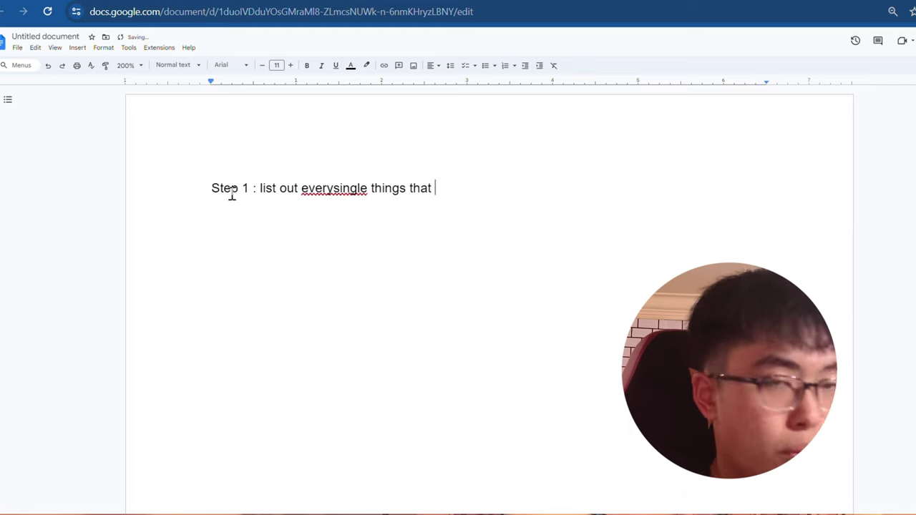
text(u wanna do and )
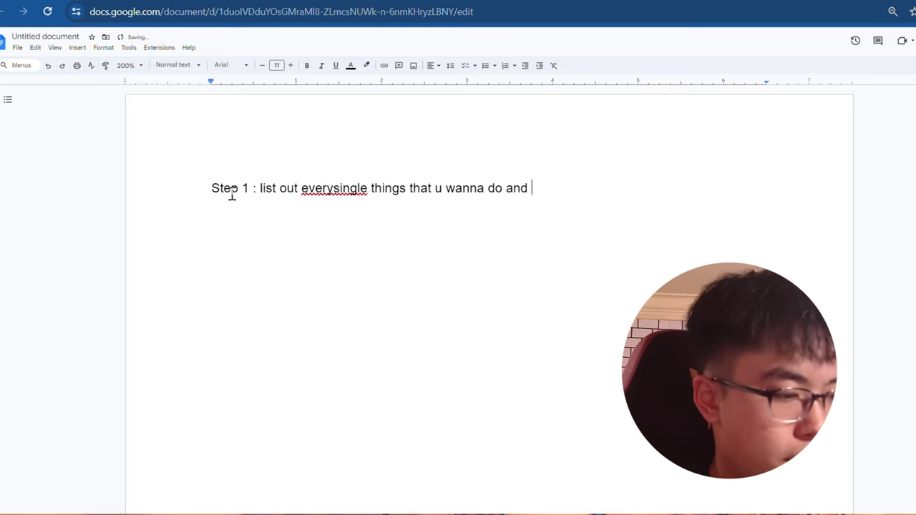
text(u are curren)
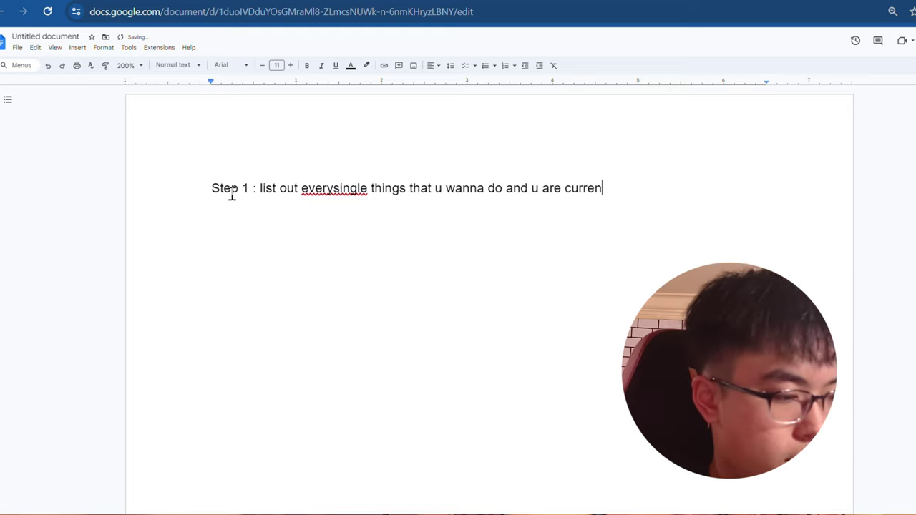
text(tly doing)
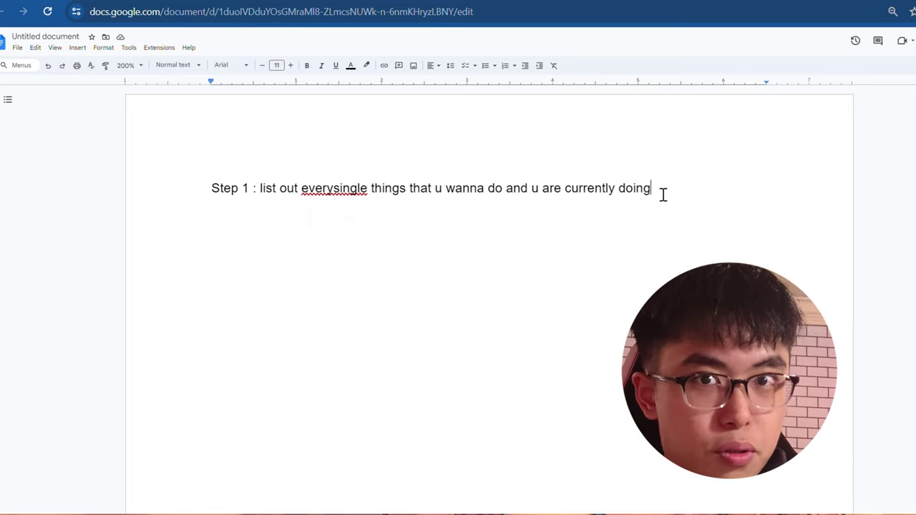
Step: Start a numbered list in 1) style below the Step 1 line with the items "Study" and "Creating a wonderful relationship"
key(Return)
text(1) )
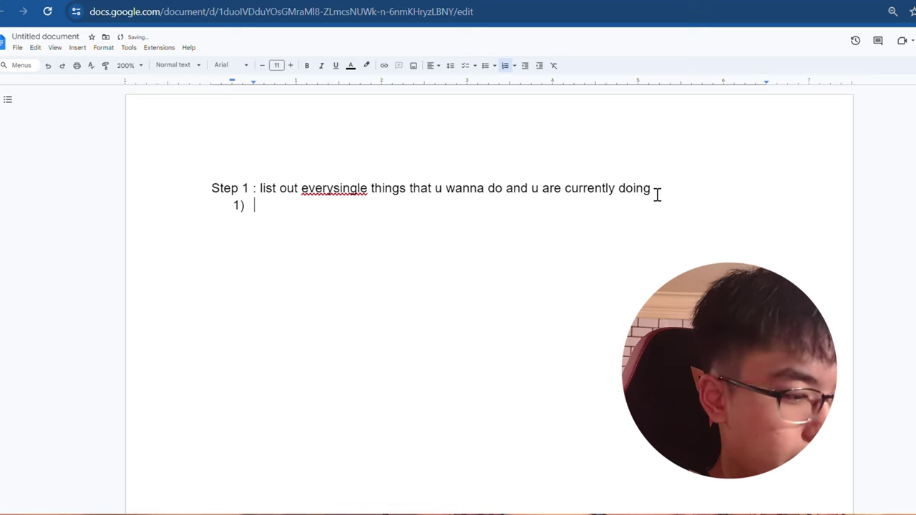
text(study)
key(Return)
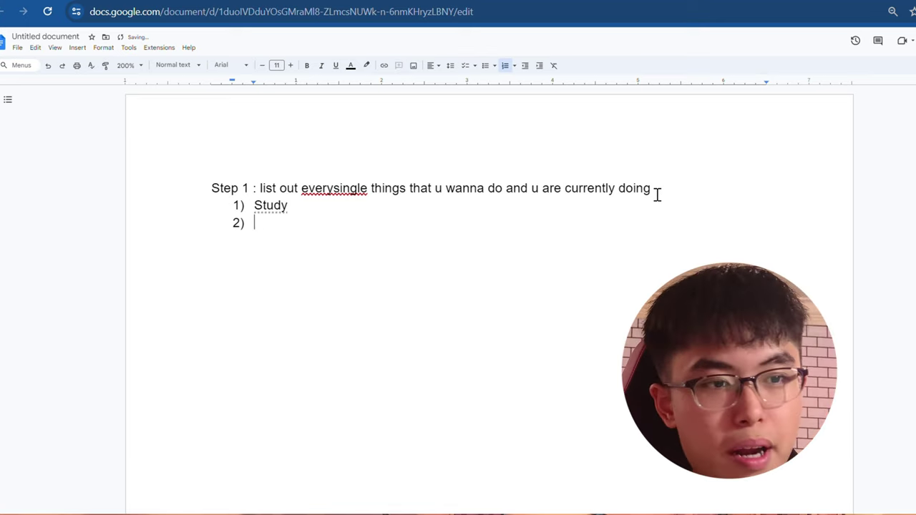
text(c)
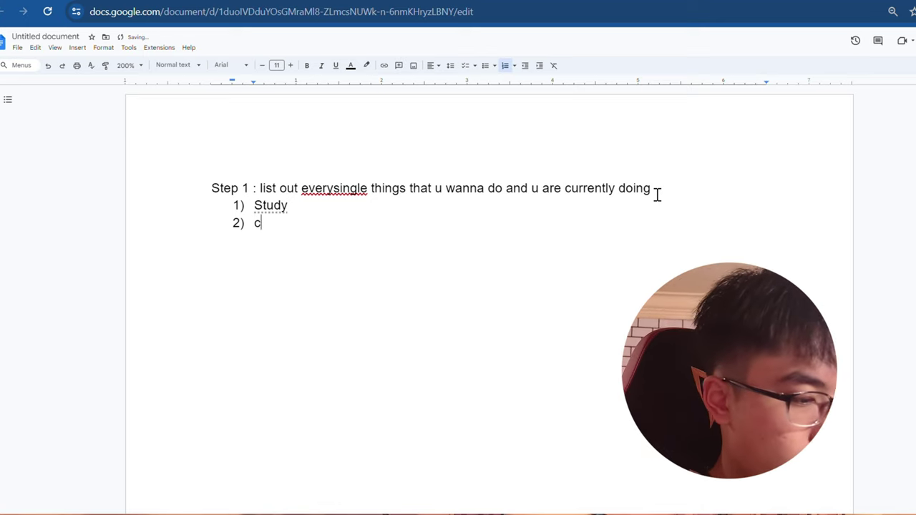
text(reating a wo)
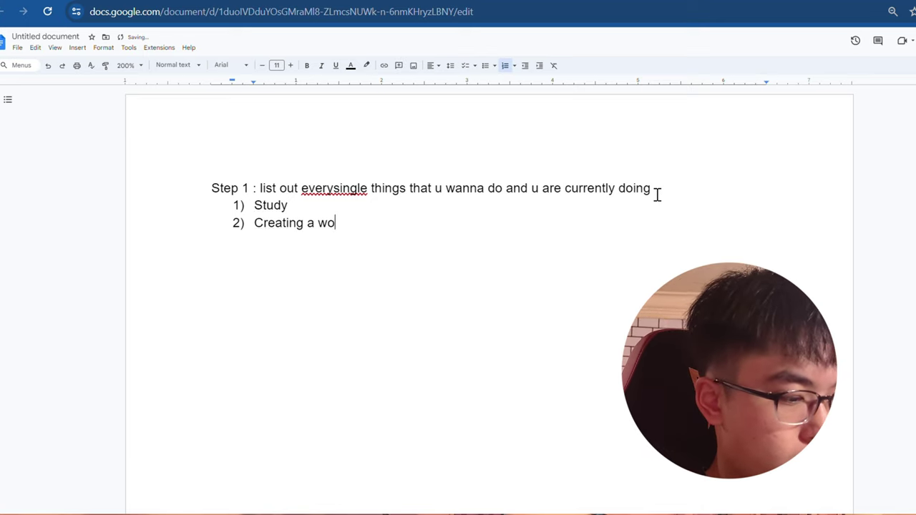
text(nderful)
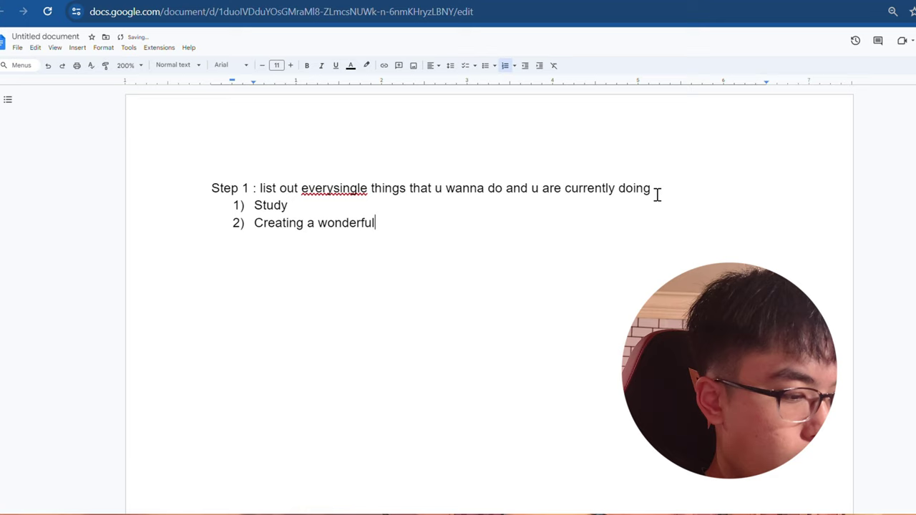
text( relationship)
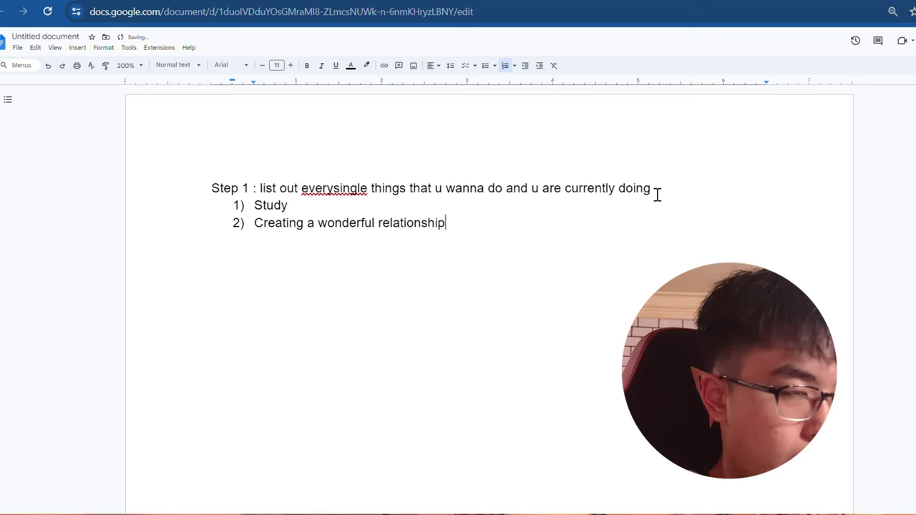
Step: Add the third list item "Practice on conditioning and ball practice"
key(Return)
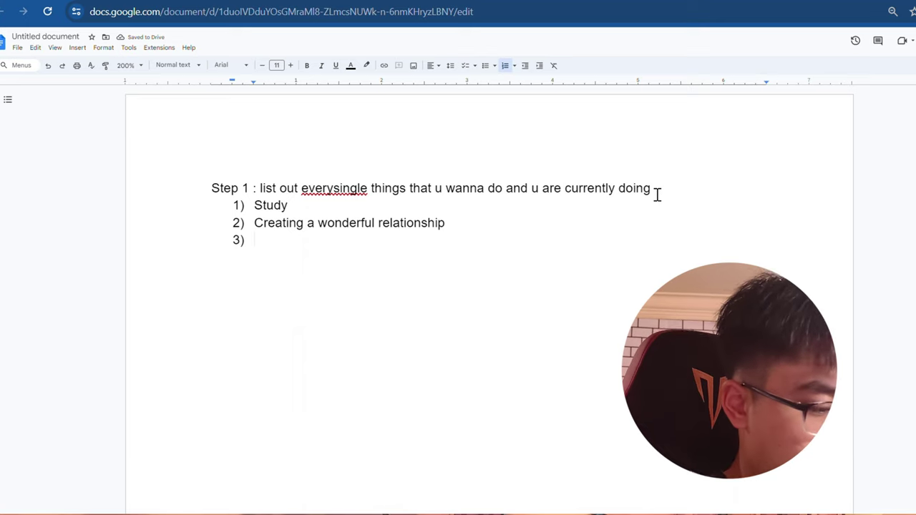
text(practice o)
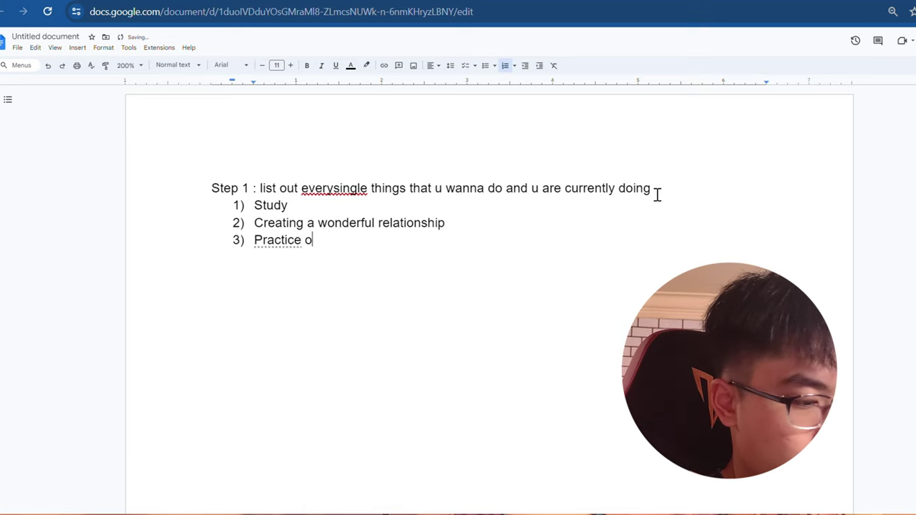
text(n condiotio)
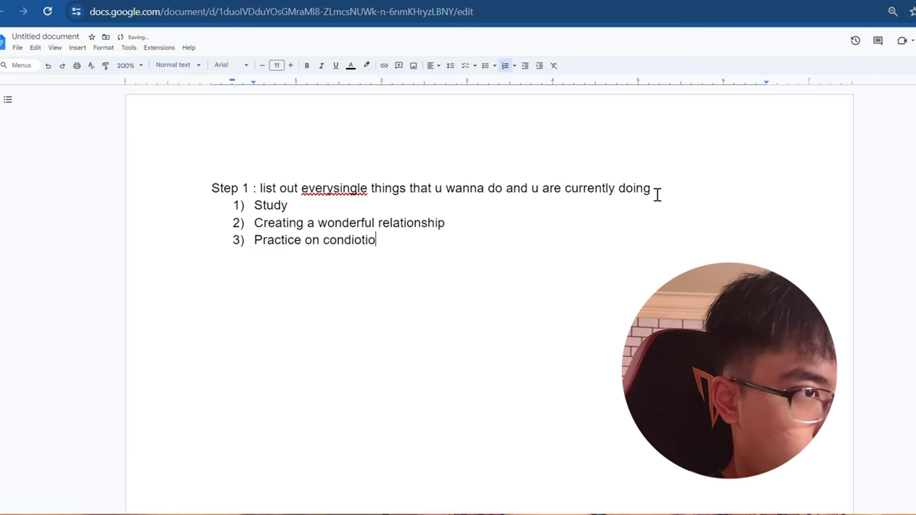
key(BackSpace)
key(BackSpace)
key(BackSpace)
key(BackSpace)
text(tioni)
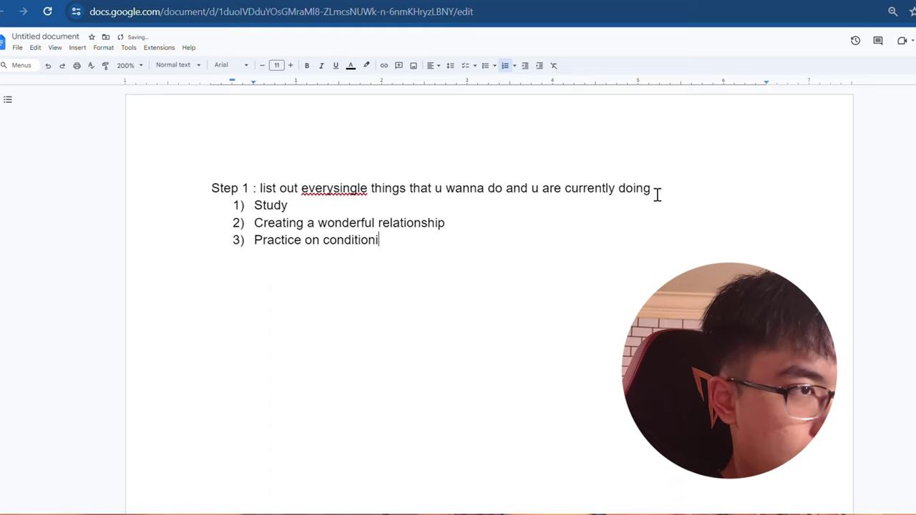
text(ng and)
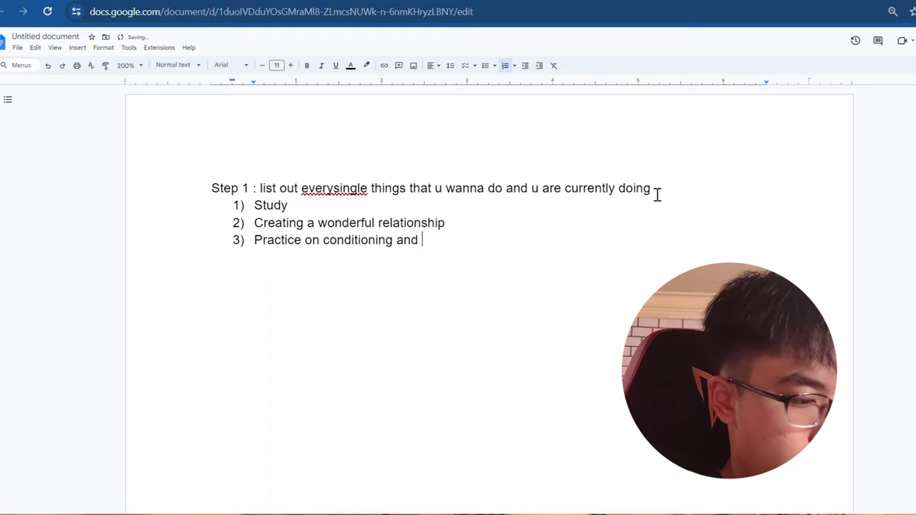
text( ball practice)
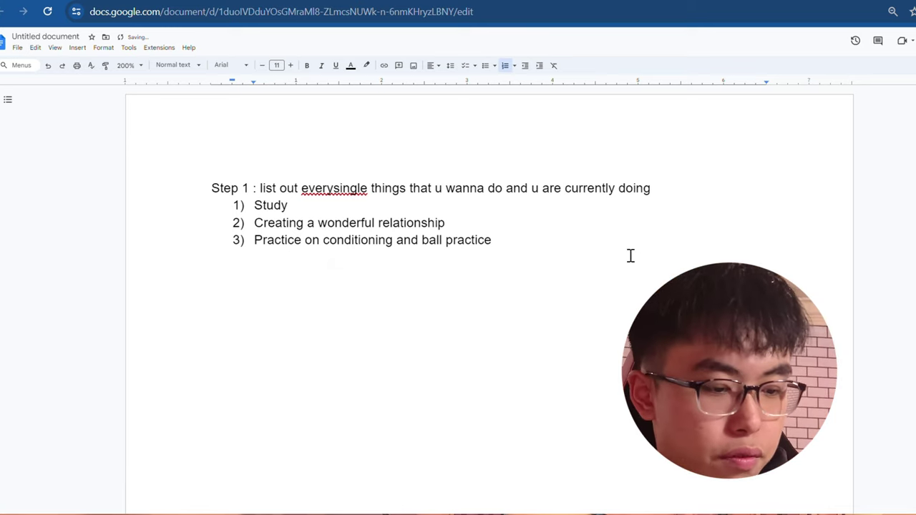
Step: End the numbered list and, after a blank line, write "Step 2 categorise ur list into three category"
key(Return)
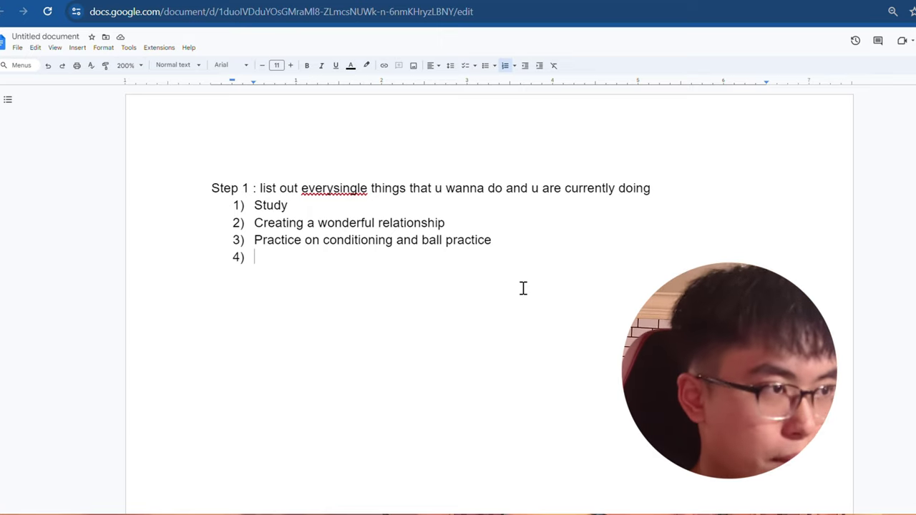
key(Return)
key(Return)
text(ste)
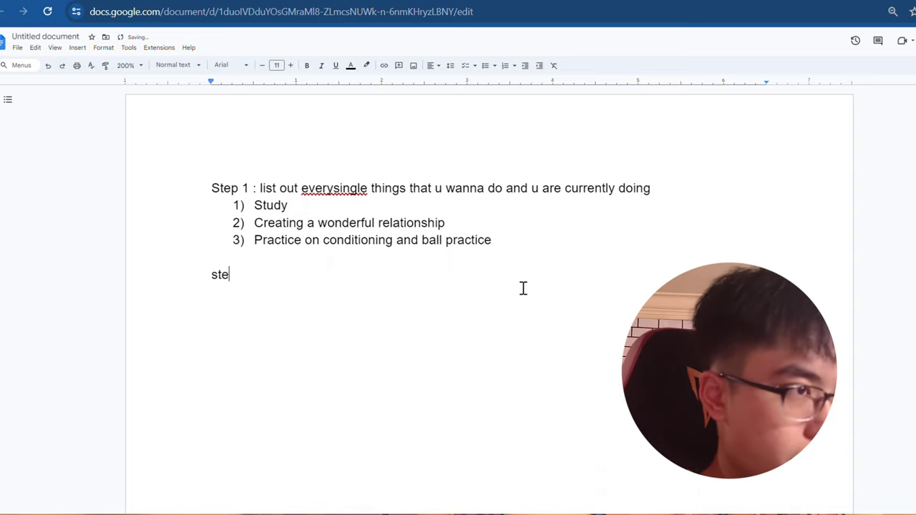
text(p 2 categorise )
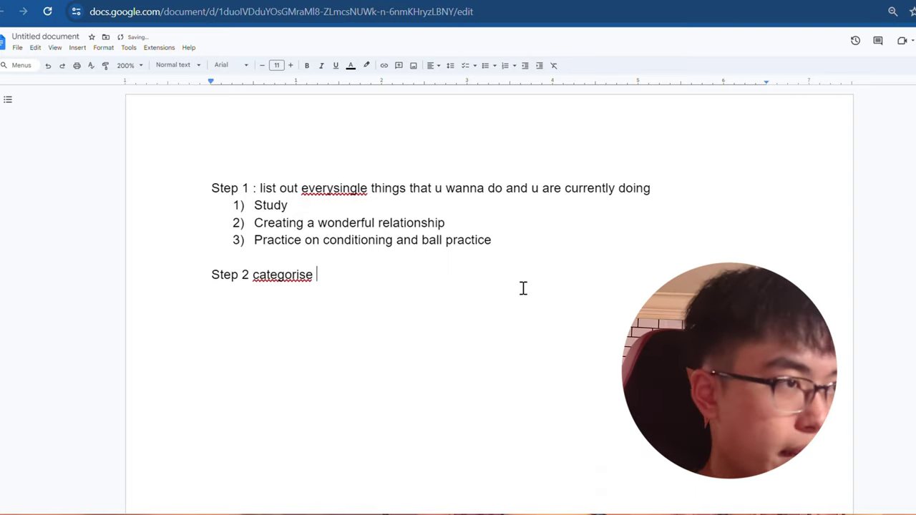
text(ur li)
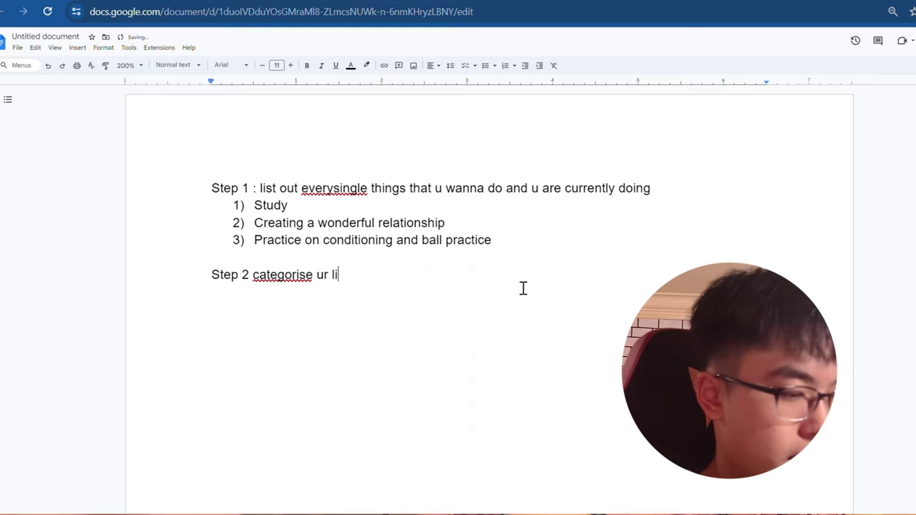
text(st into three)
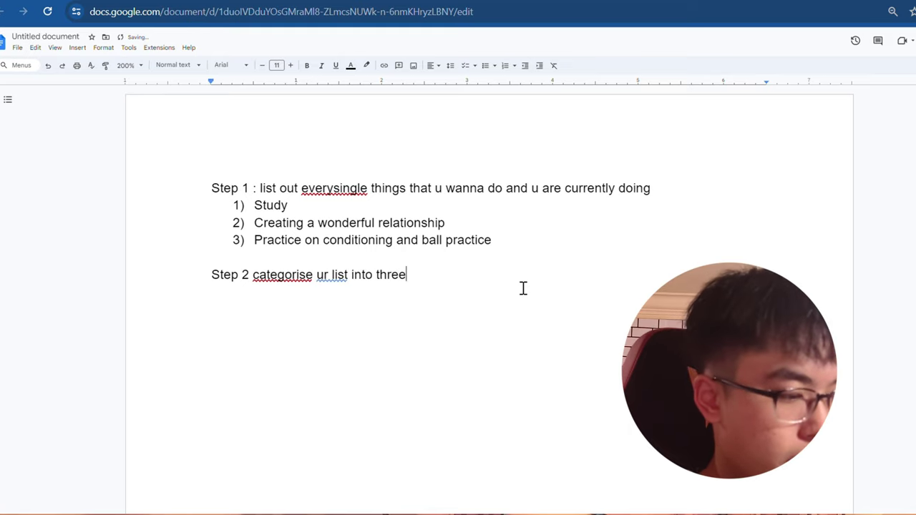
text( category)
Step: Leave a blank line below the Step 2 line and start a new 1) numbered list with "Carrer aims: 2 years plus to achieve"
key(Return)
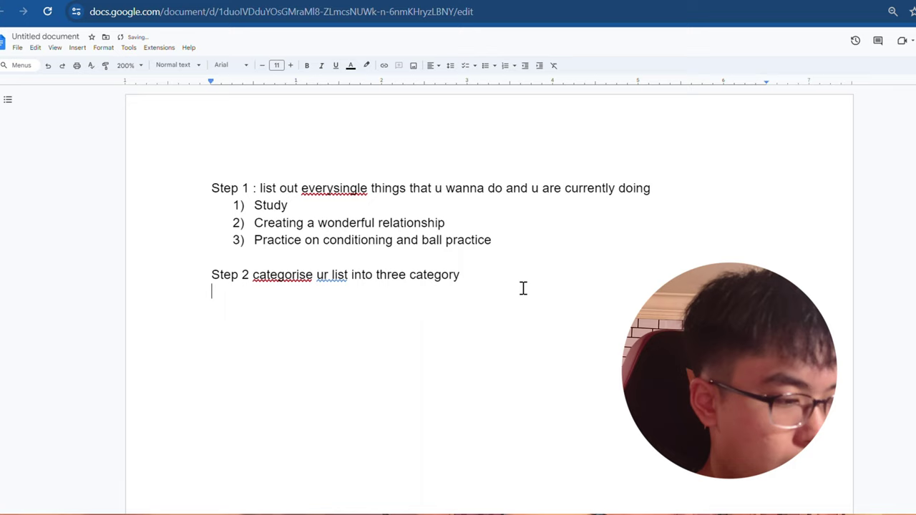
key(Return)
text(1) )
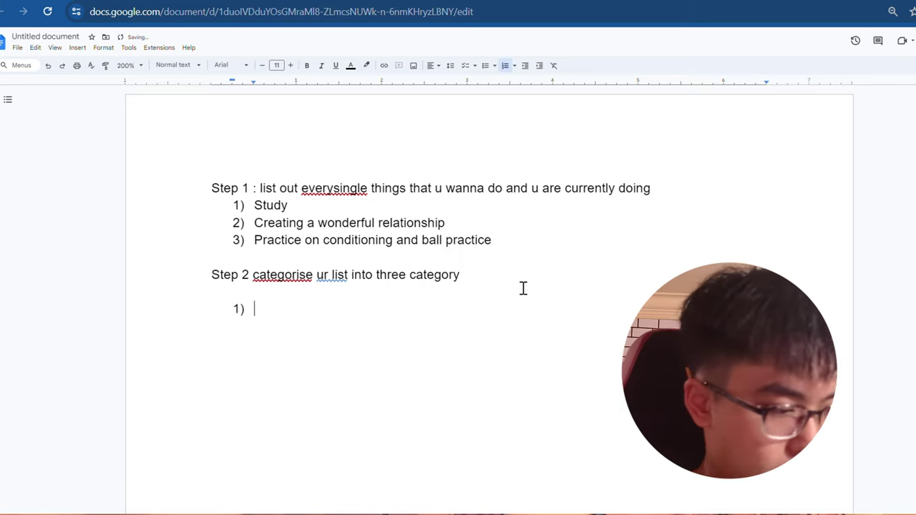
text(carrer aims)
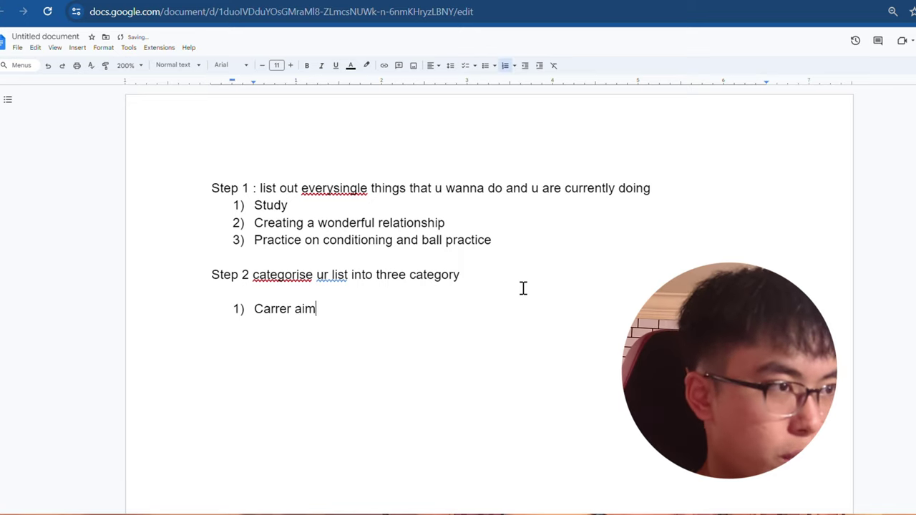
text(: )
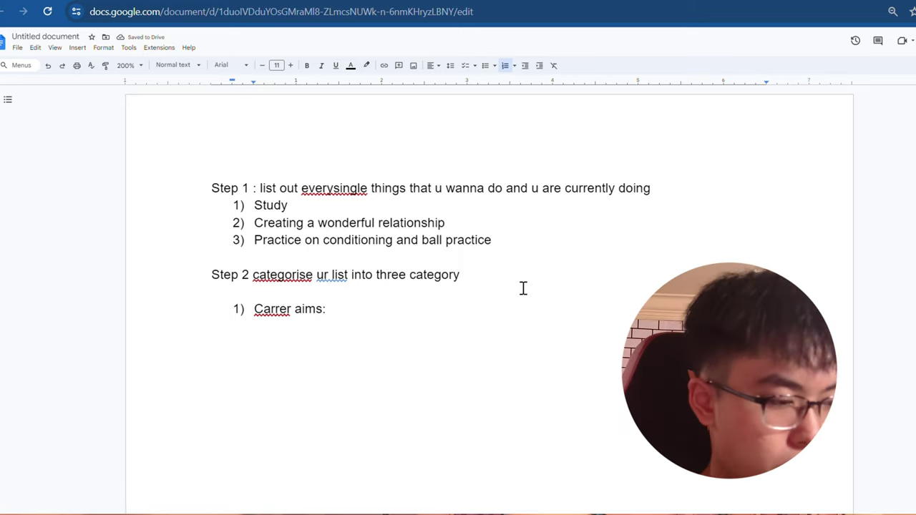
text(2 years )
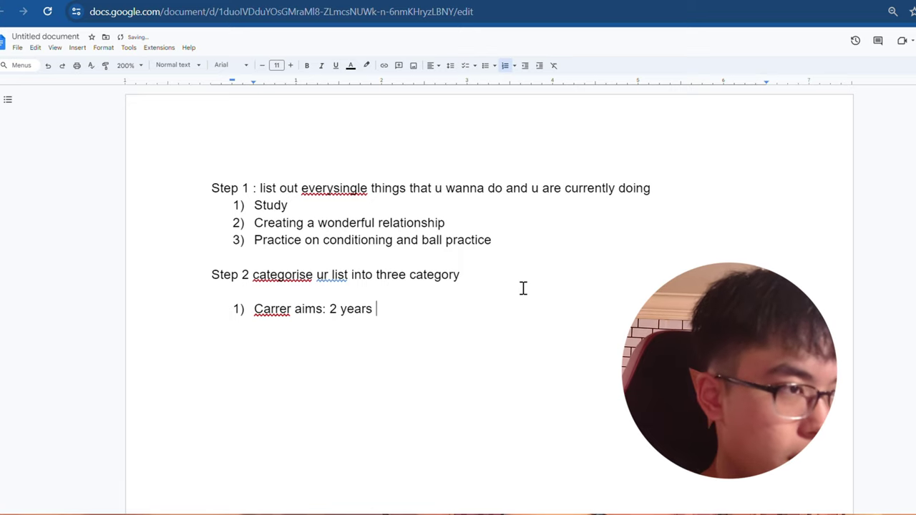
text(plus to achi)
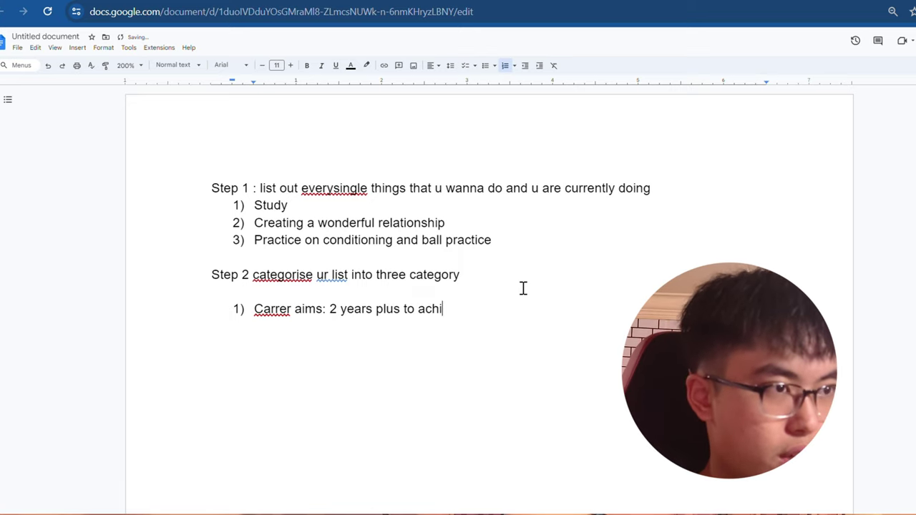
text(eve)
Step: Add the unnumbered indented line "Be the bets father for my child" under the career aims item and start another line
key(Return)
key(BackSpace)
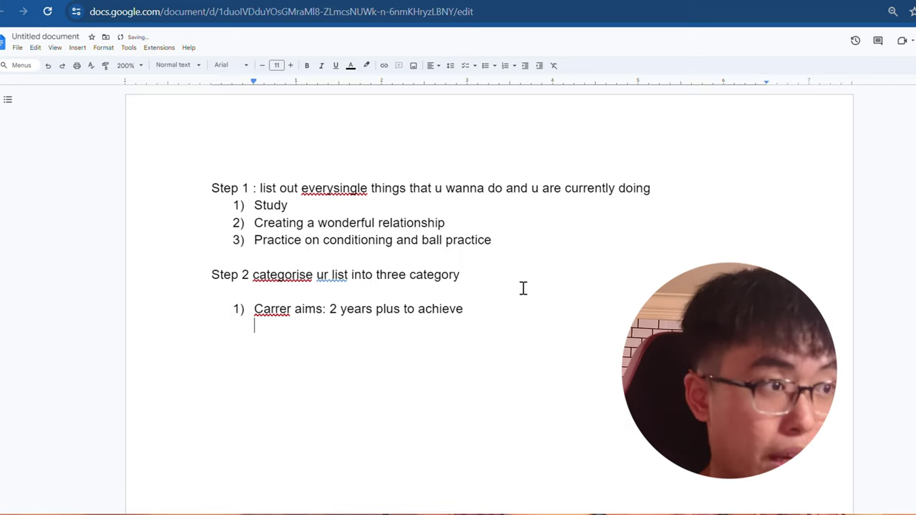
text(Be the)
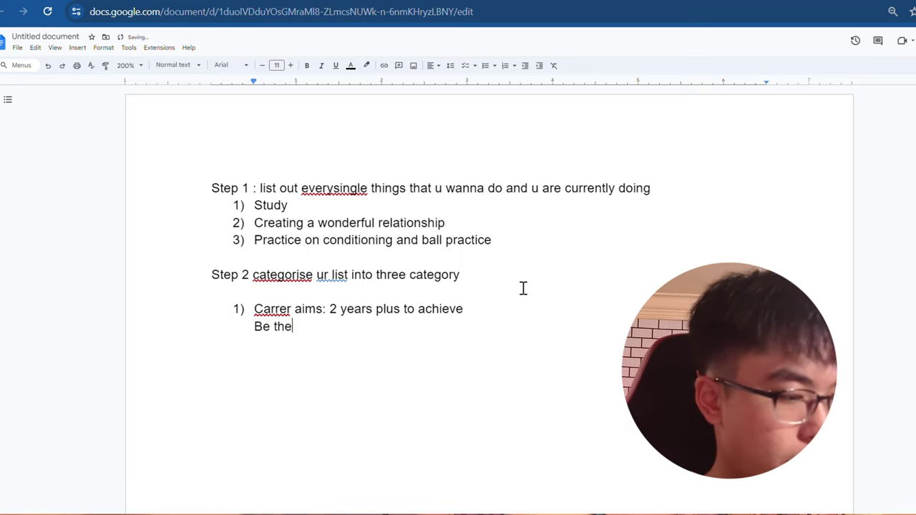
text( bets father for my child)
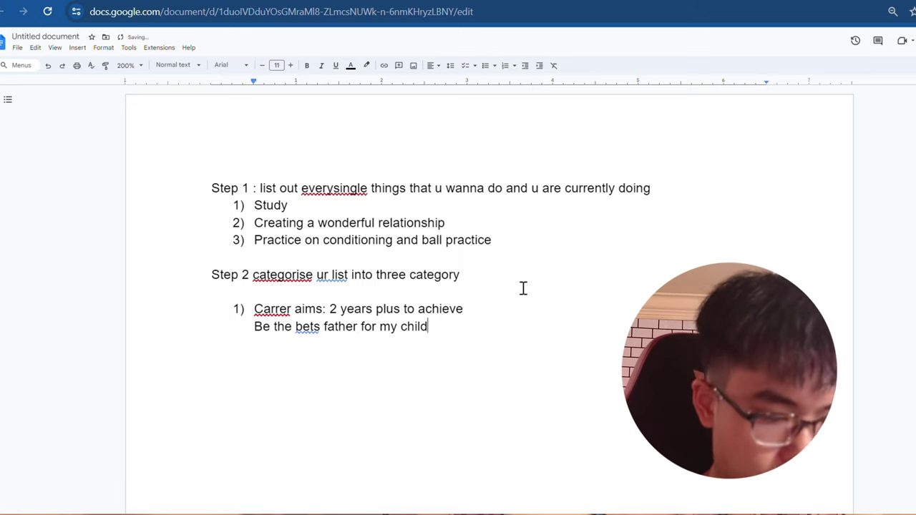
key(Return)
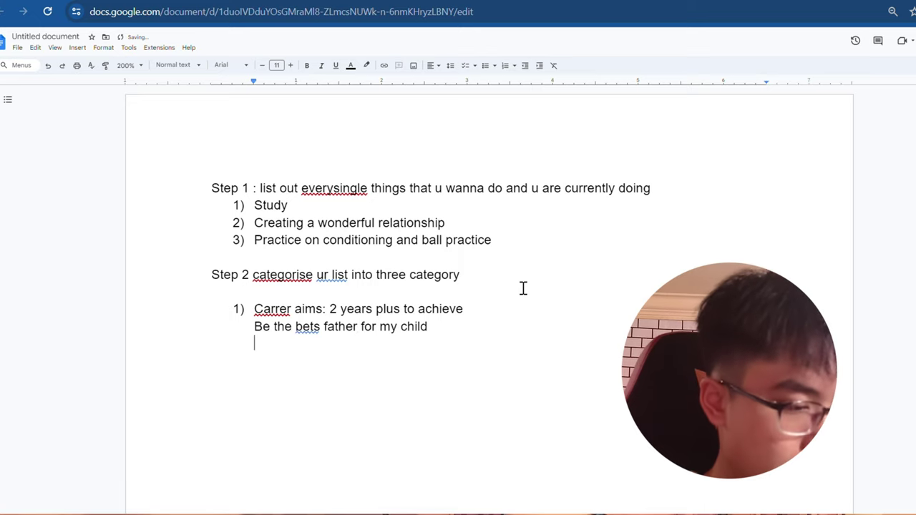
Step: Add the line "Be the most masculine man i can be" under the career aims and start another line
text(Be the mo)
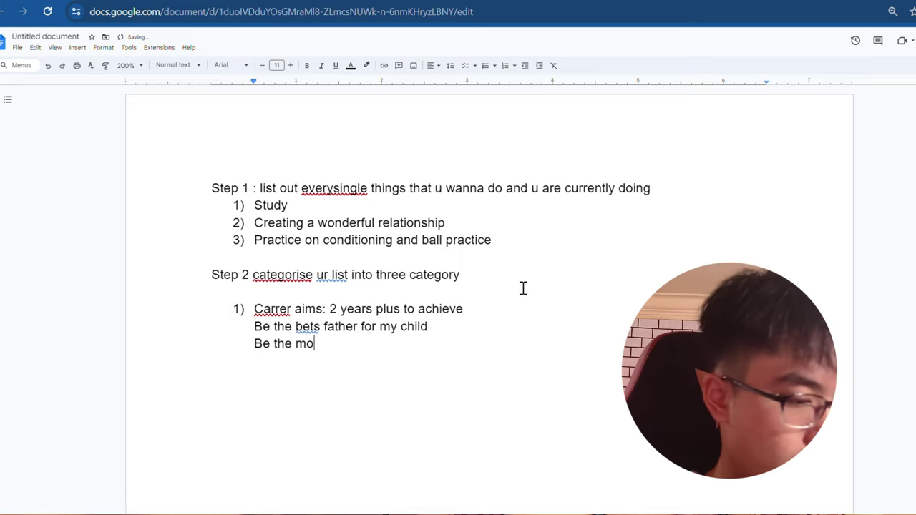
text(st masculine)
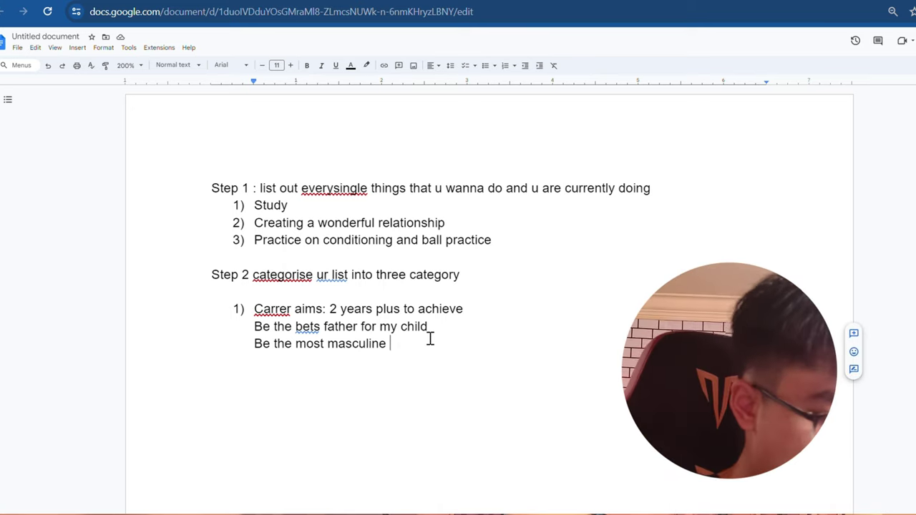
text(man i can be)
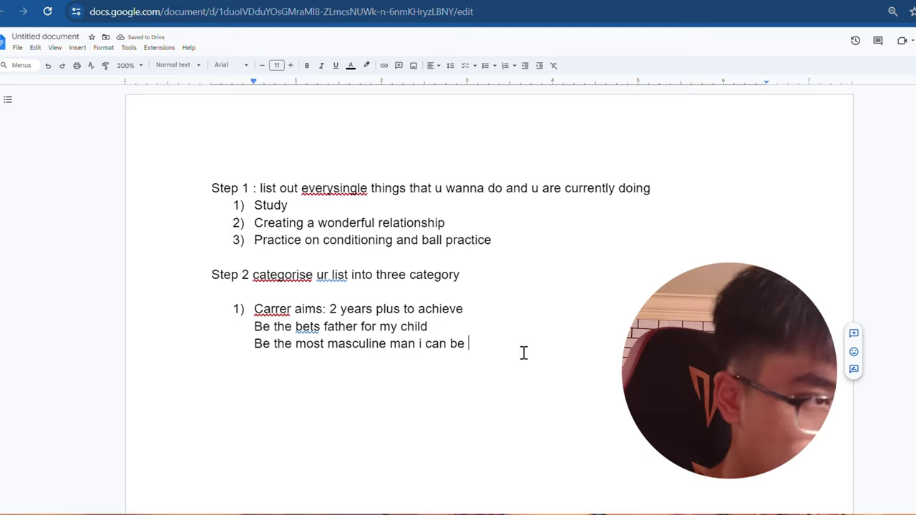
key(Return)
Step: Add the career aims line "Build the 10/10 physique" and end the line
text(bui)
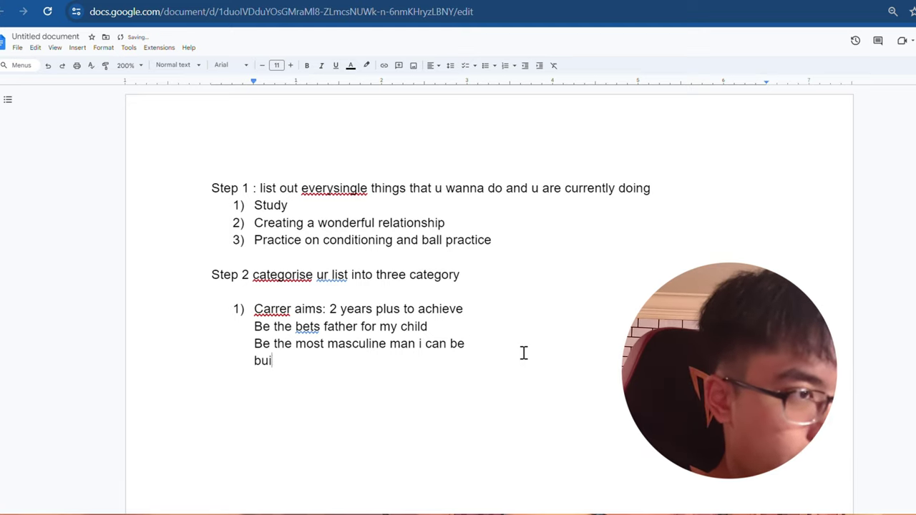
text(ld the 10/1)
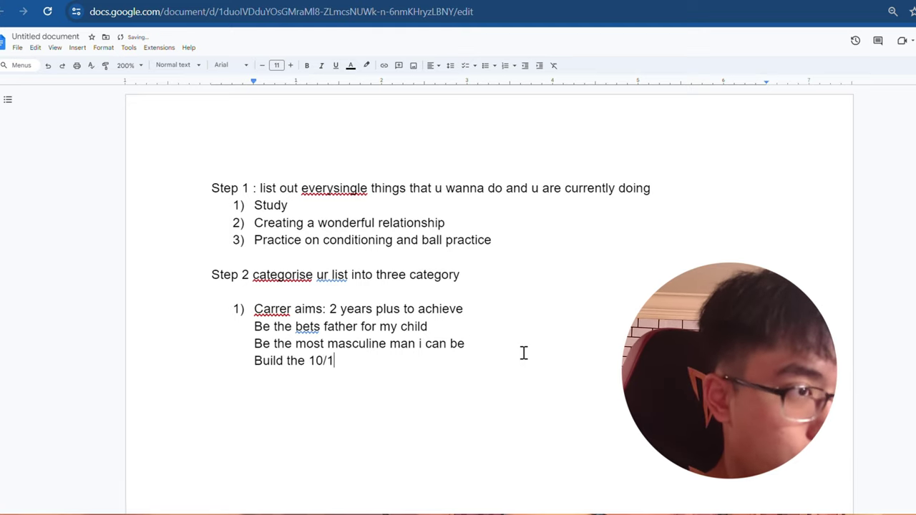
text(0 ohysi)
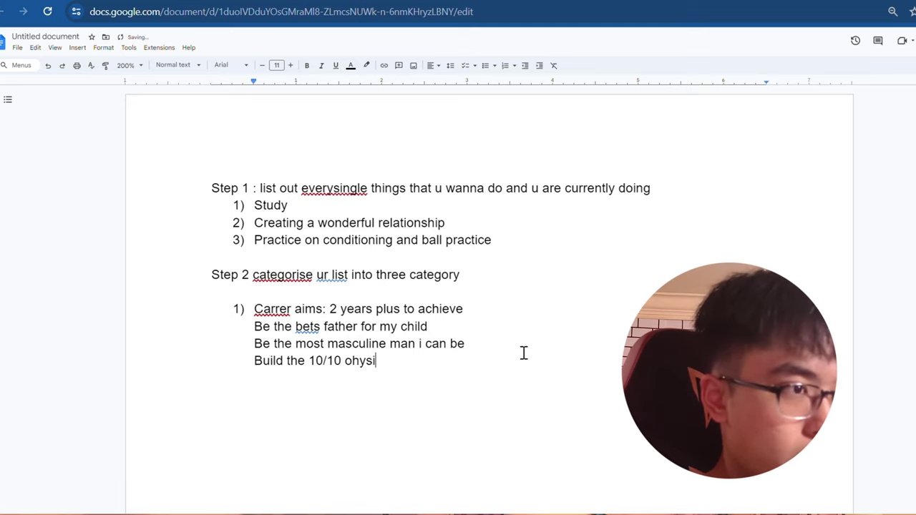
key(BackSpace)
key(BackSpace)
key(BackSpace)
key(BackSpace)
key(BackSpace)
text(phy)
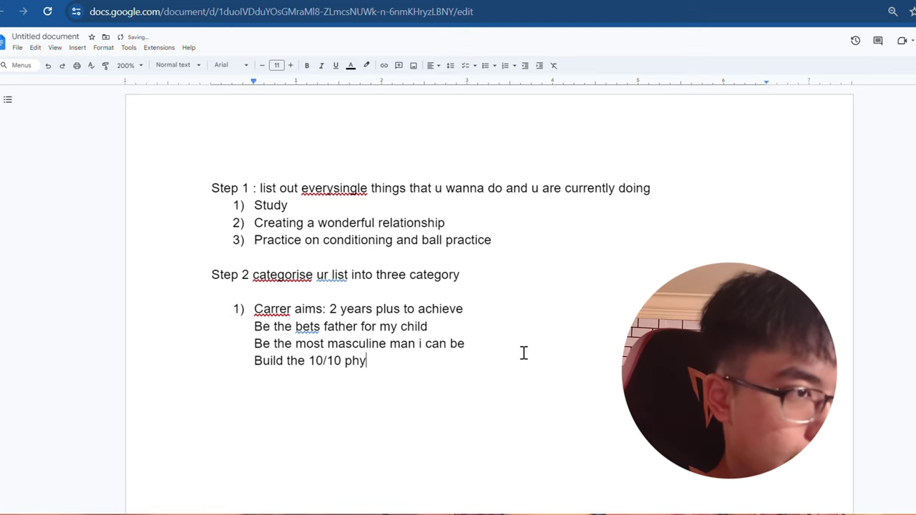
text(sique)
key(Return)
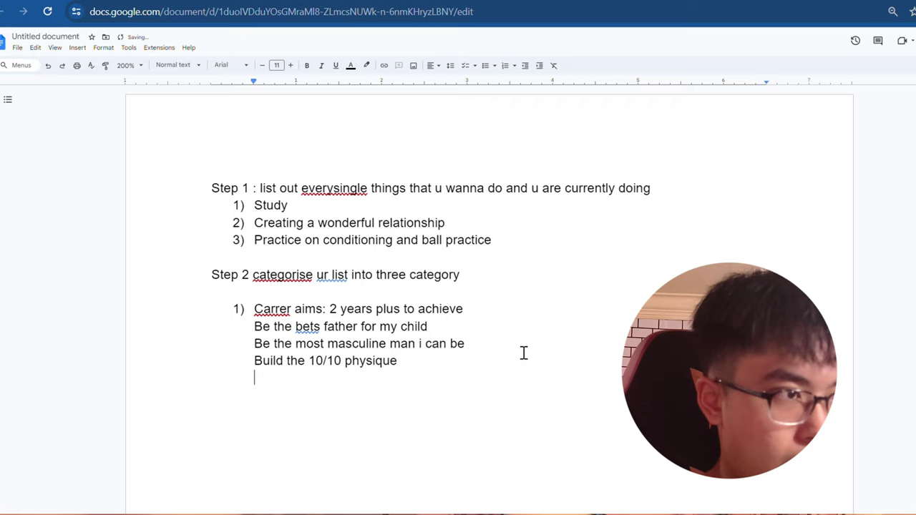
Step: Leave a blank line after the career aims and write the heading "Objectives, 3 months minimyum to do it"
key(Return)
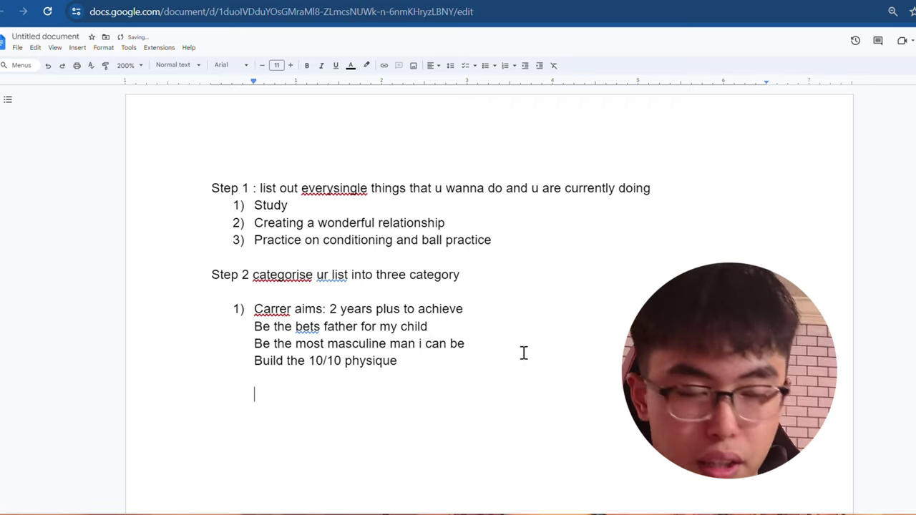
text(objectives,)
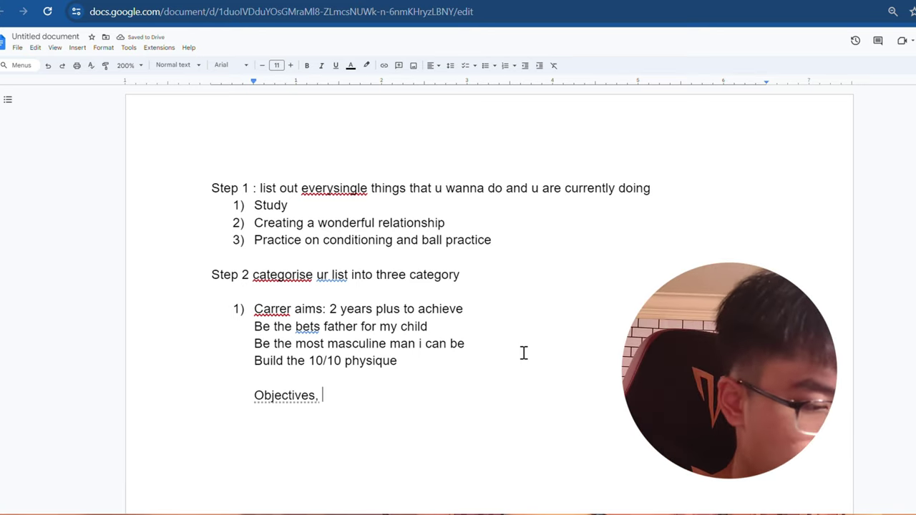
text(3 months minim)
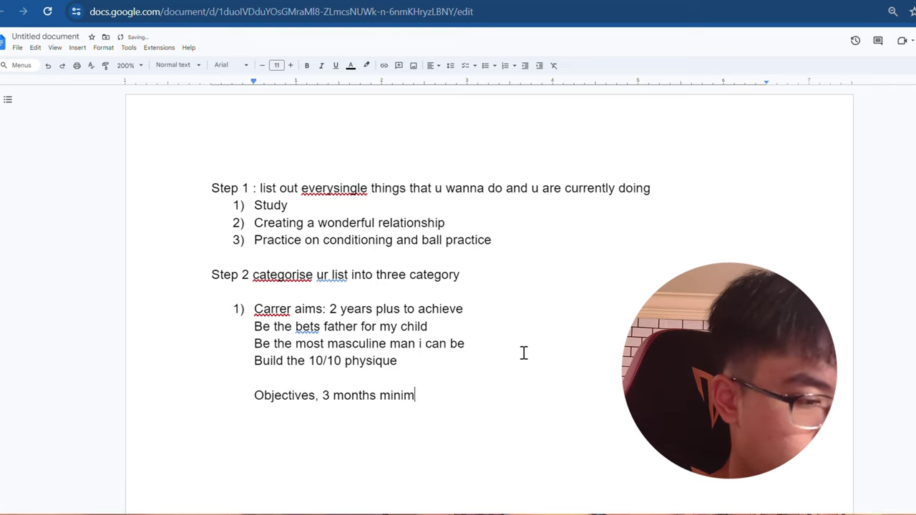
text(yum to do it)
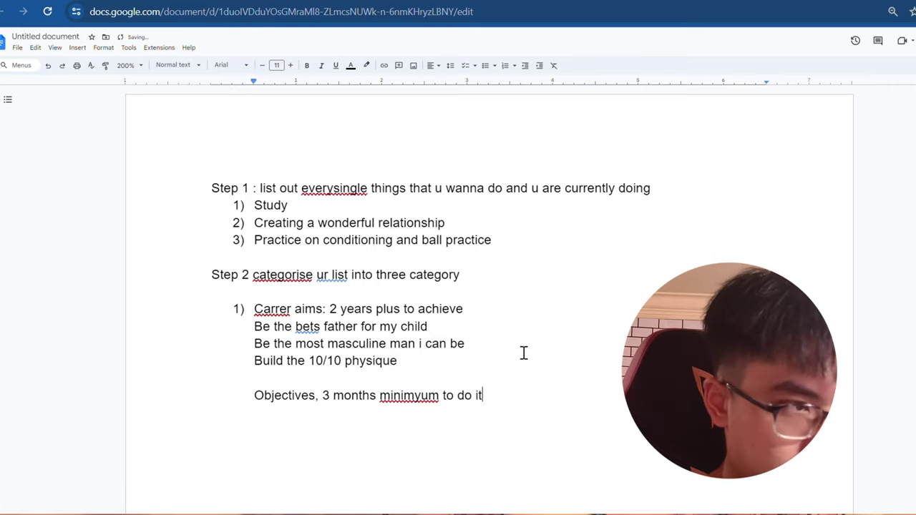
key(Return)
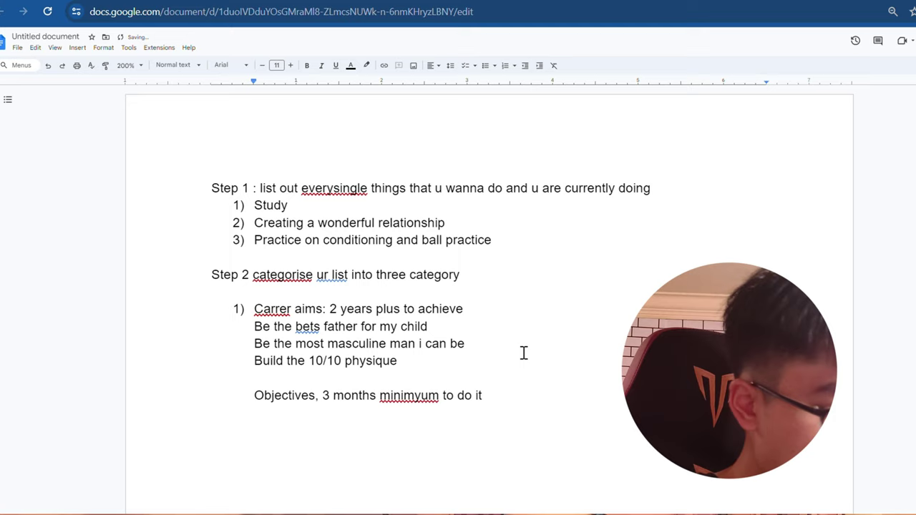
Step: List "Study for huge exam coming up" and "Having a clear mind" on separate lines under the Objectives heading
text(Study for hu)
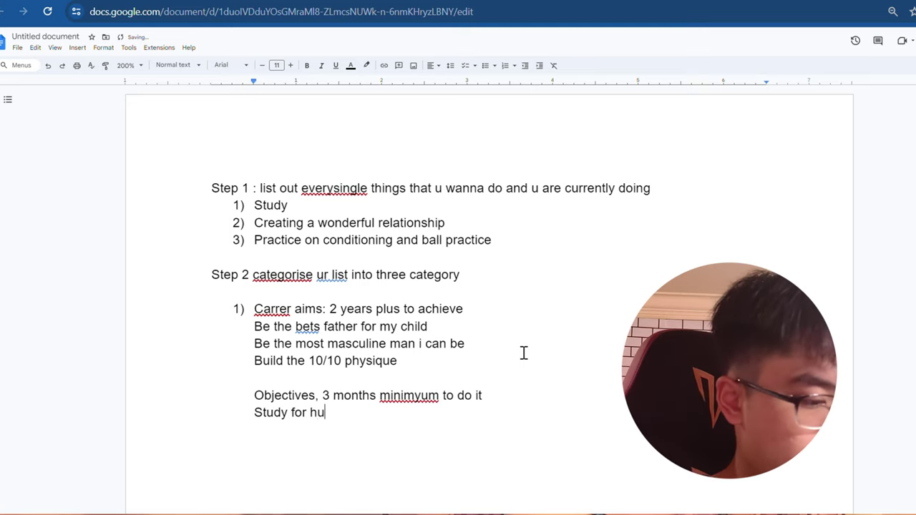
text(ge exam comi)
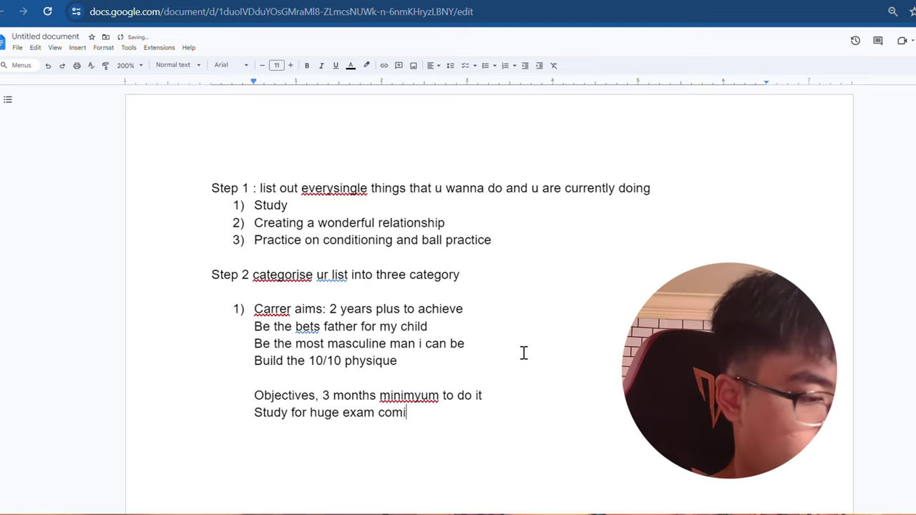
text(ng up)
key(Return)
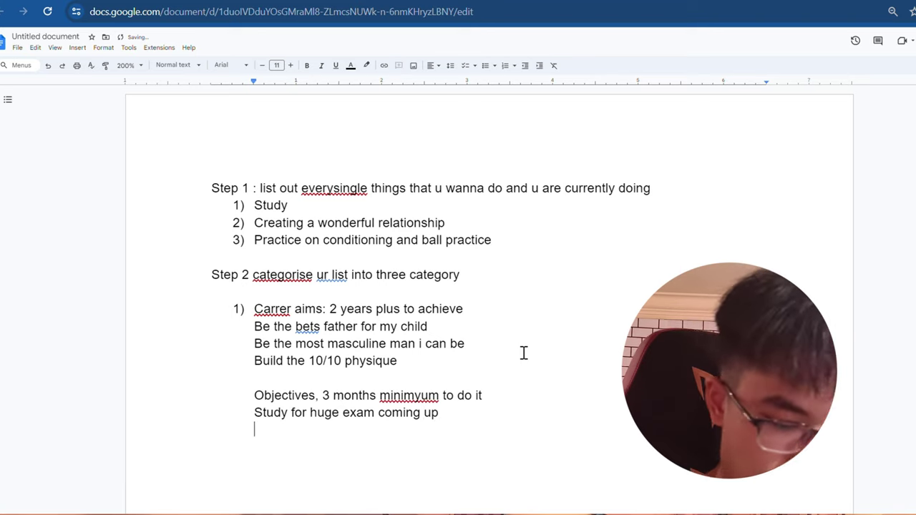
text(hav)
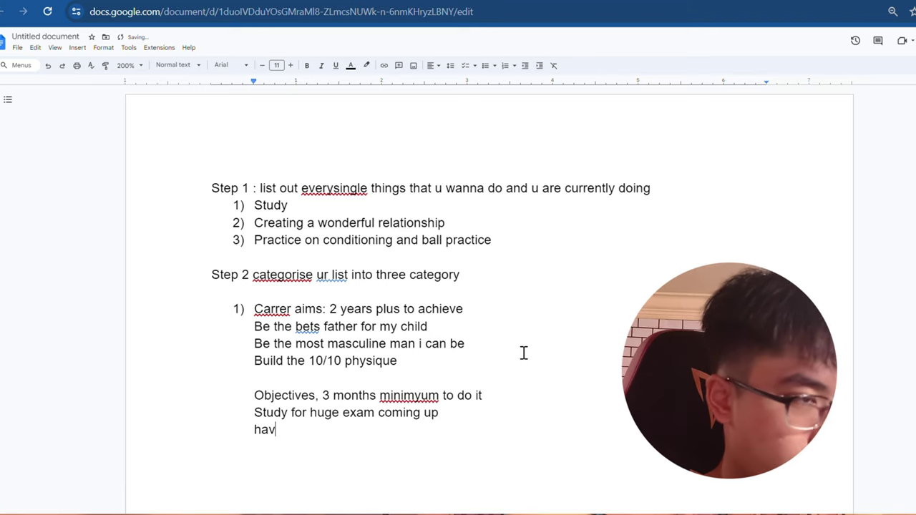
text(ing a )
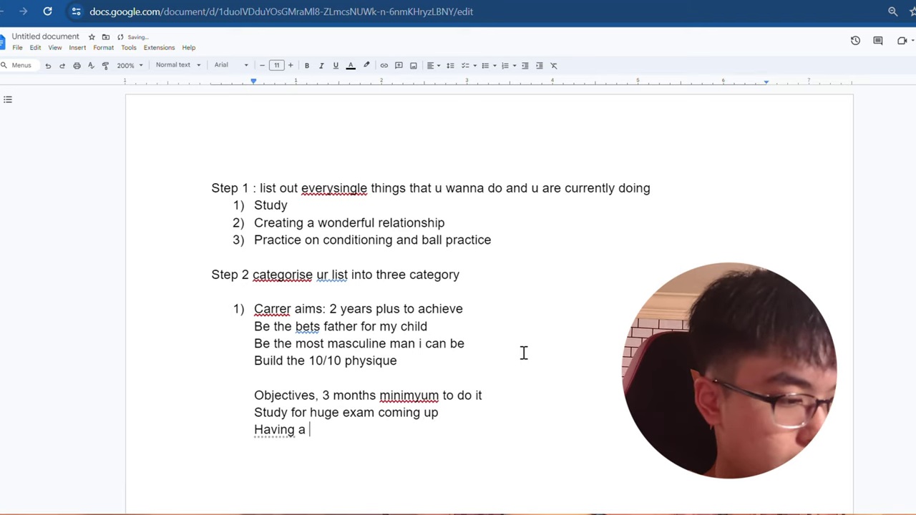
text(clear mind)
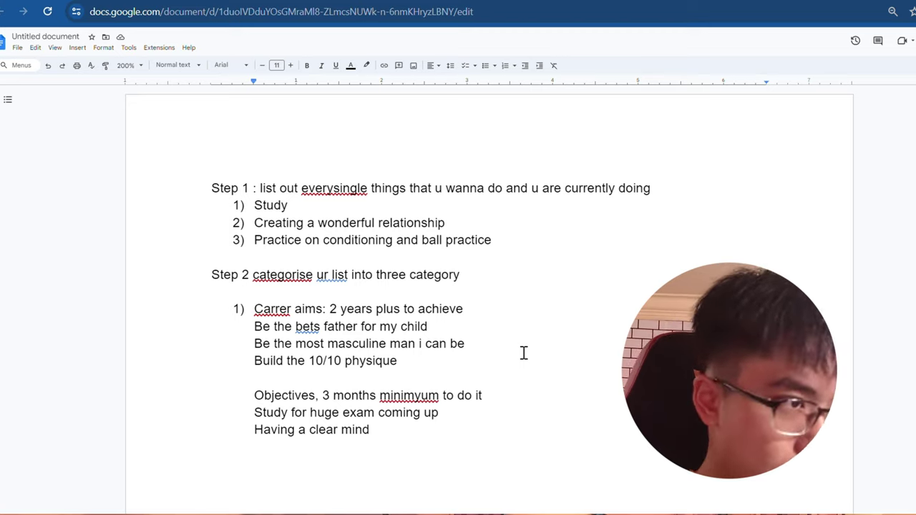
Step: After a blank line below the objectives, write "Target : doing exercise for study, go the gym , meditate"
key(Return)
key(Return)
text(Target)
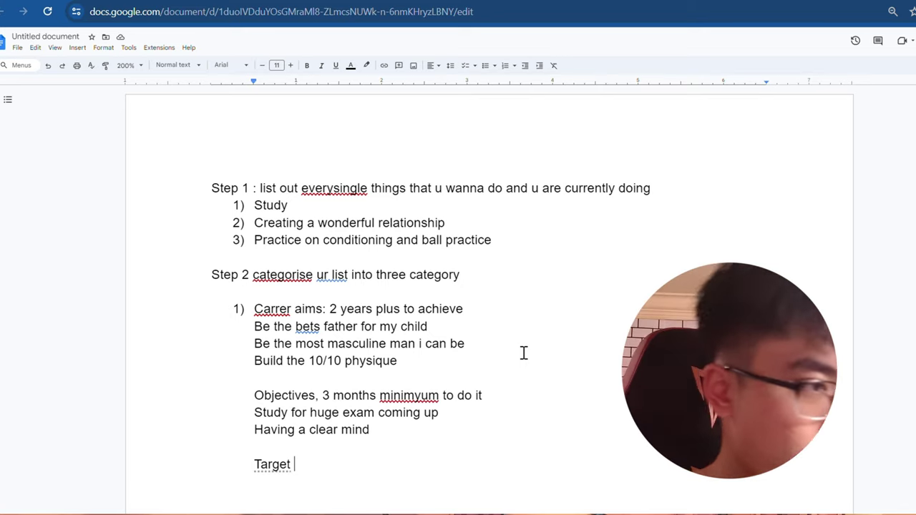
text(:)
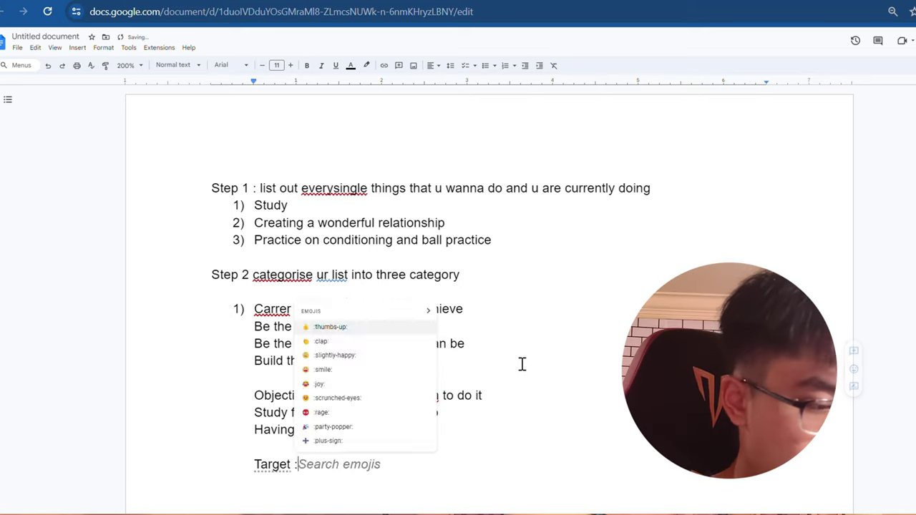
text( doing ex)
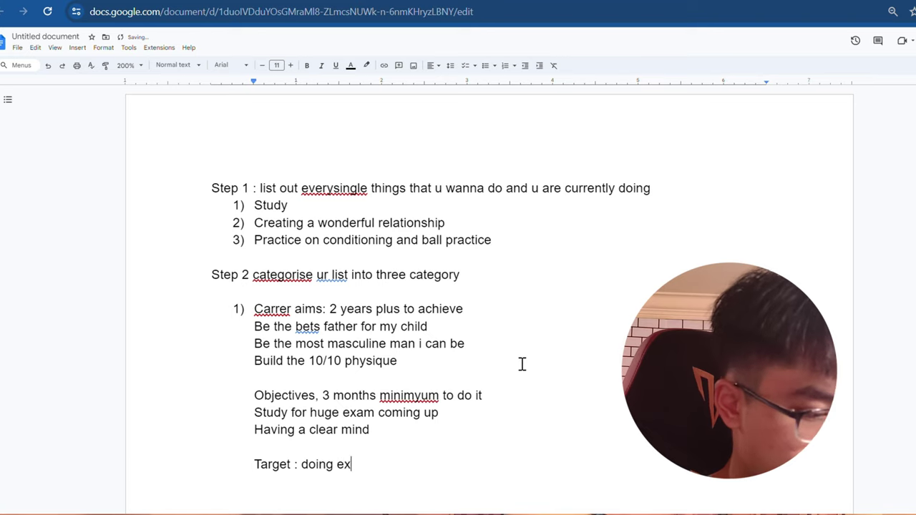
text(ercise for s)
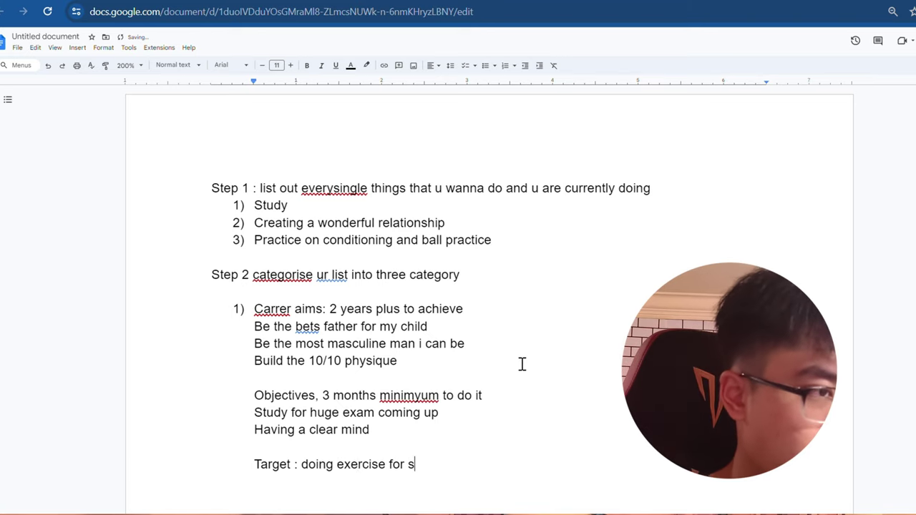
text(tudy, go )
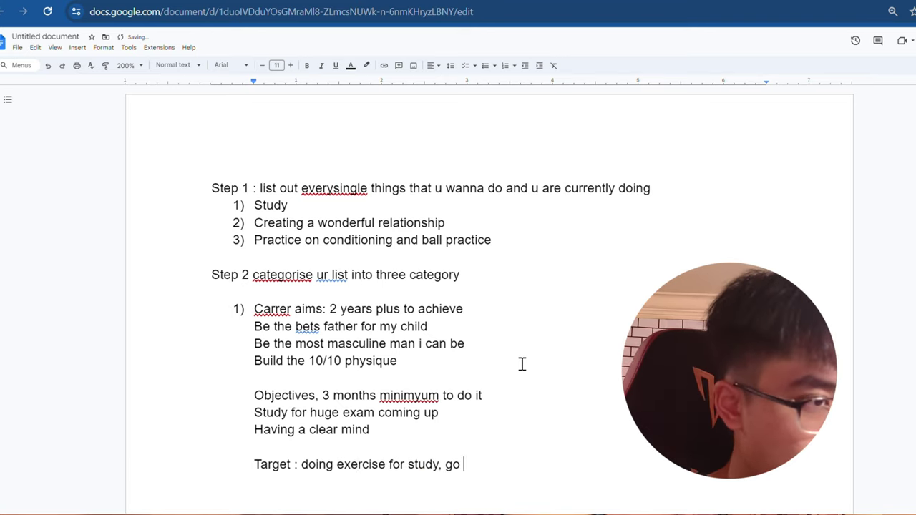
text(the gym )
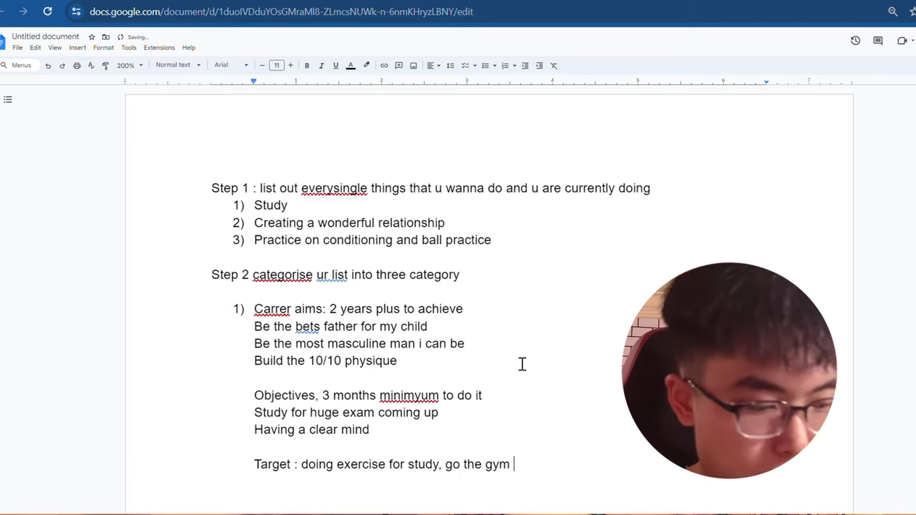
text(, m)
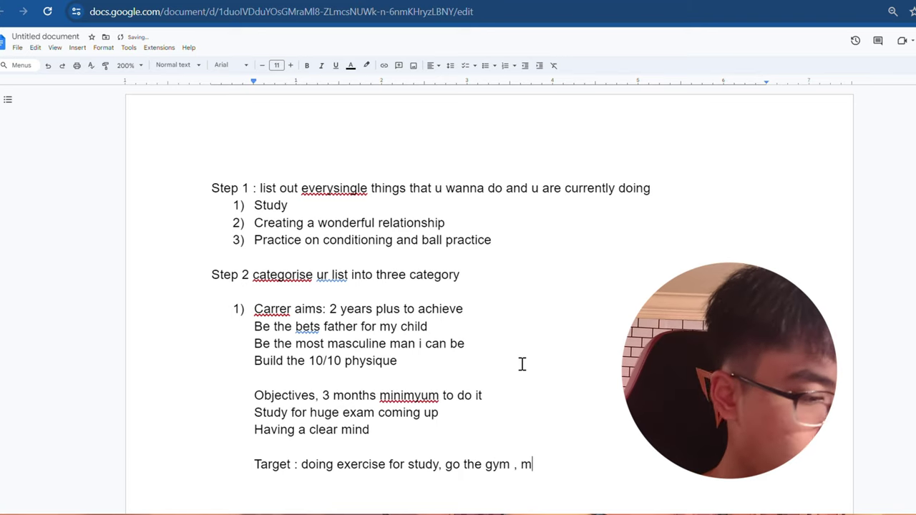
text(editate)
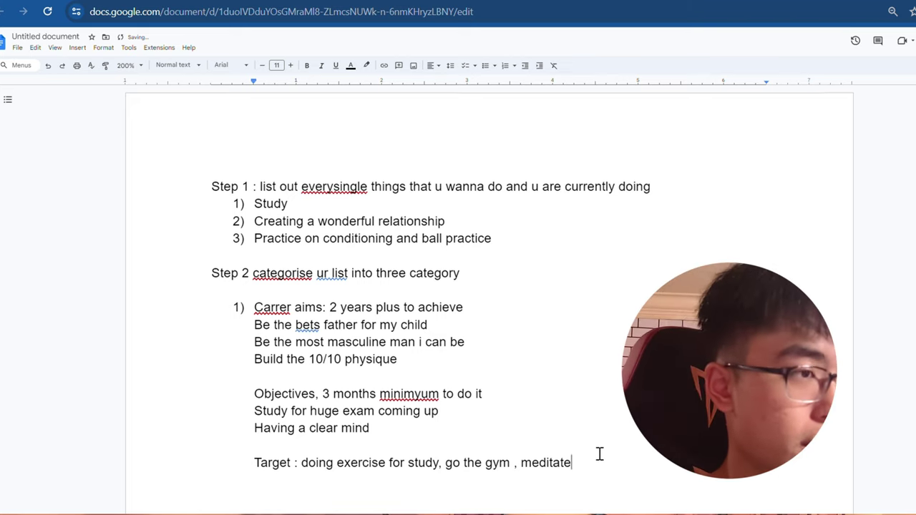
Step: Leave a blank line after the Target line and write the heading "Step 3 priotise ur objectives,"
scroll(472, 331, down, 2)
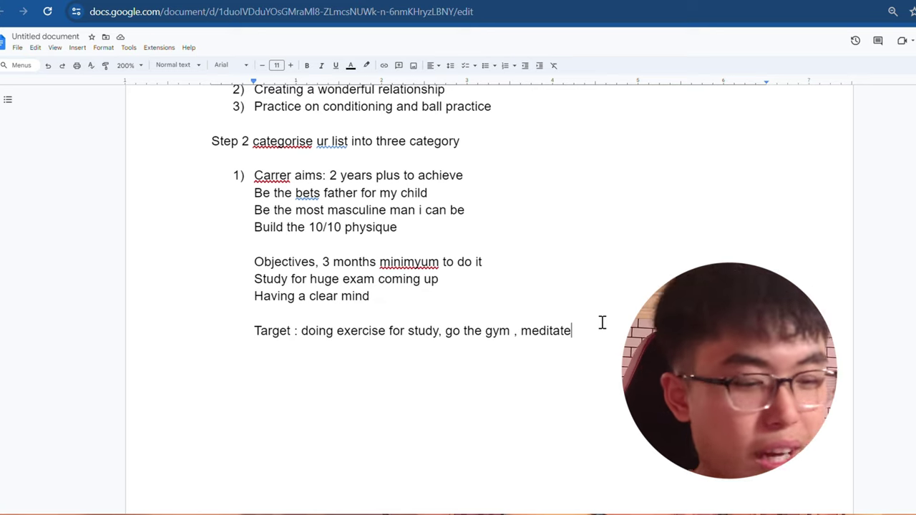
key(Return)
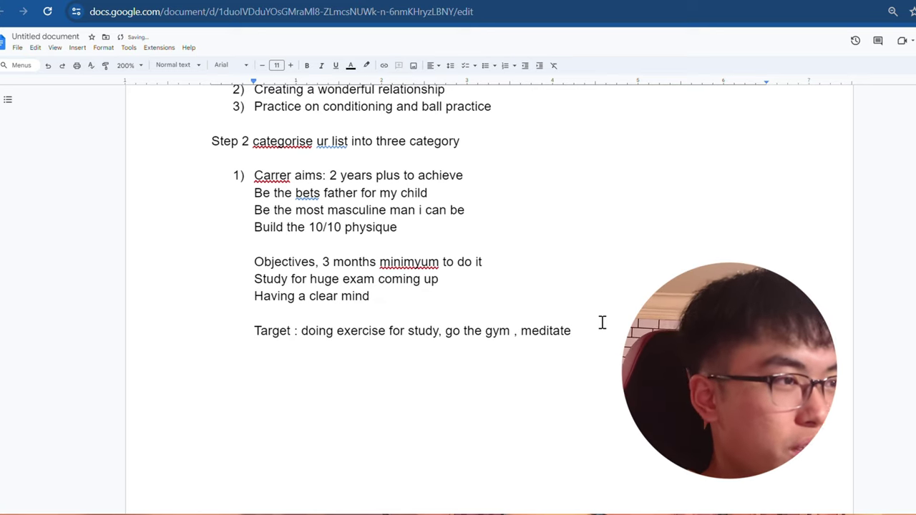
key(Return)
text(Step 3)
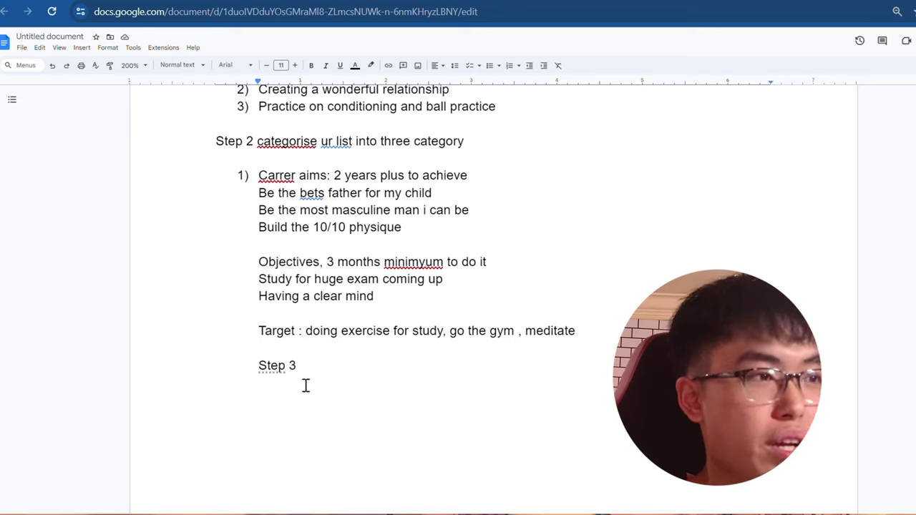
text(pr)
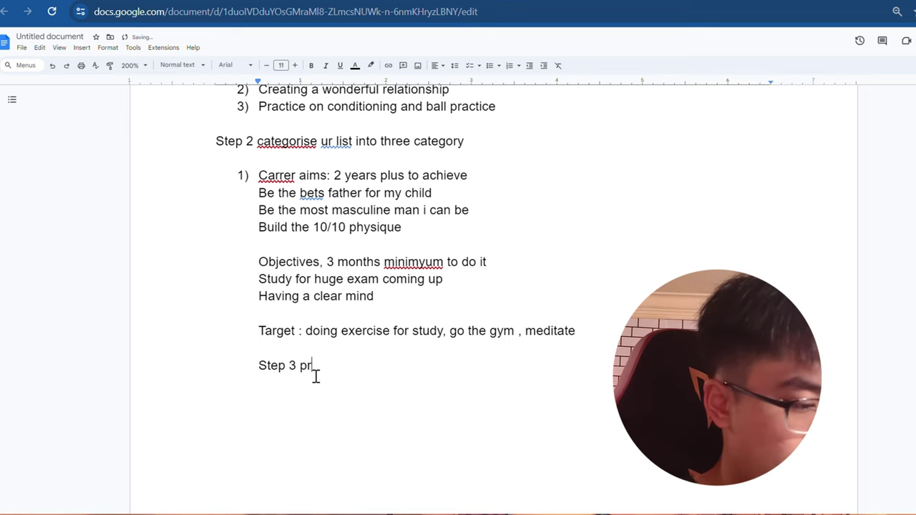
text(iotise ur ob)
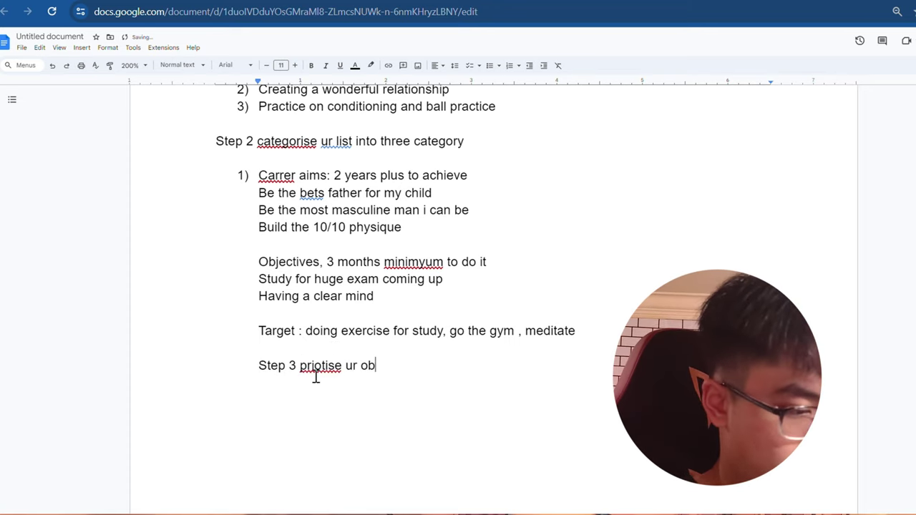
text(jectives)
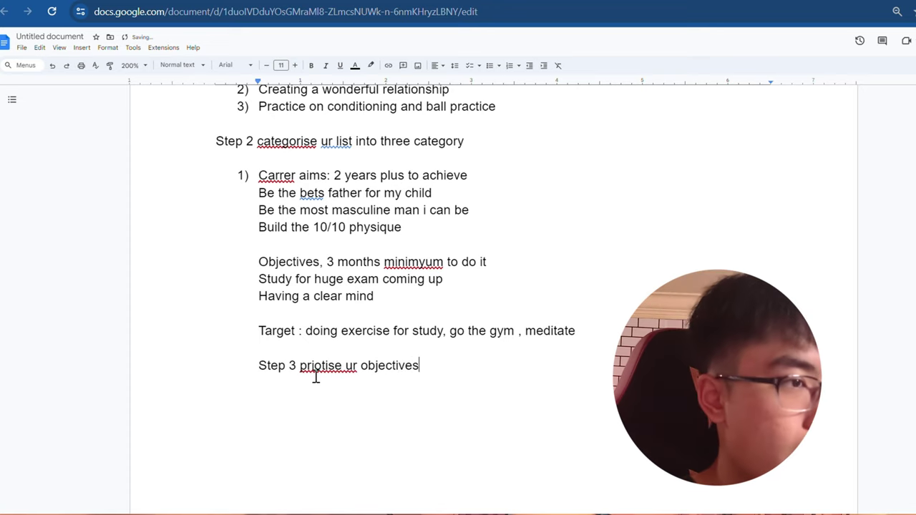
text(,)
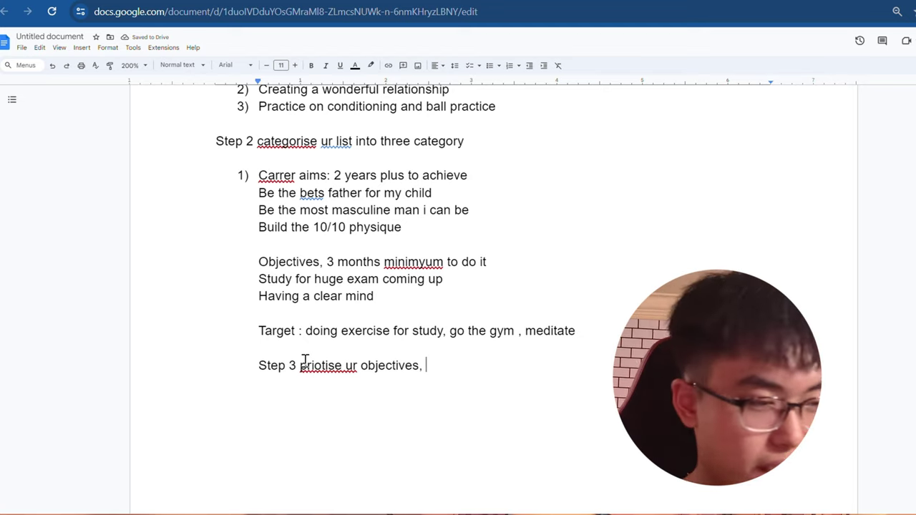
Step: Under the Step 3 heading, write "What i want" and "Build a wonderful relationship" on separate lines
key(Return)
text(w)
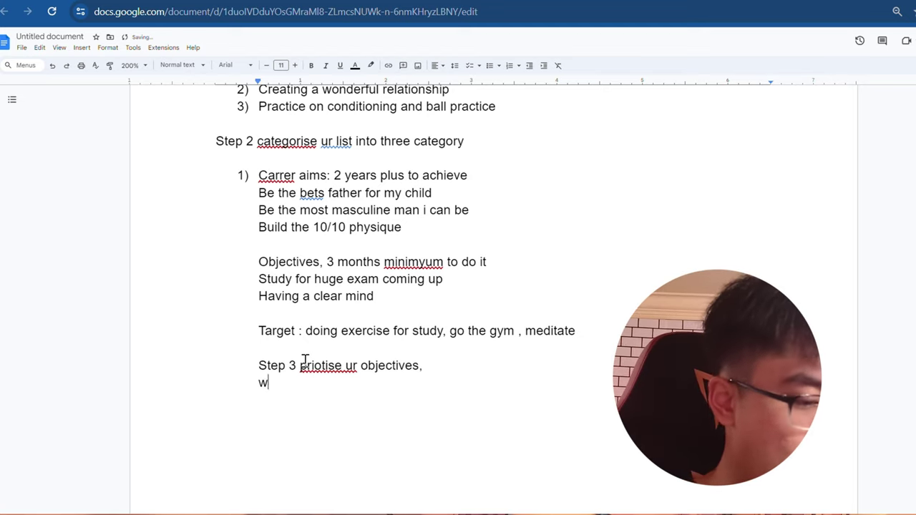
text(hat i want)
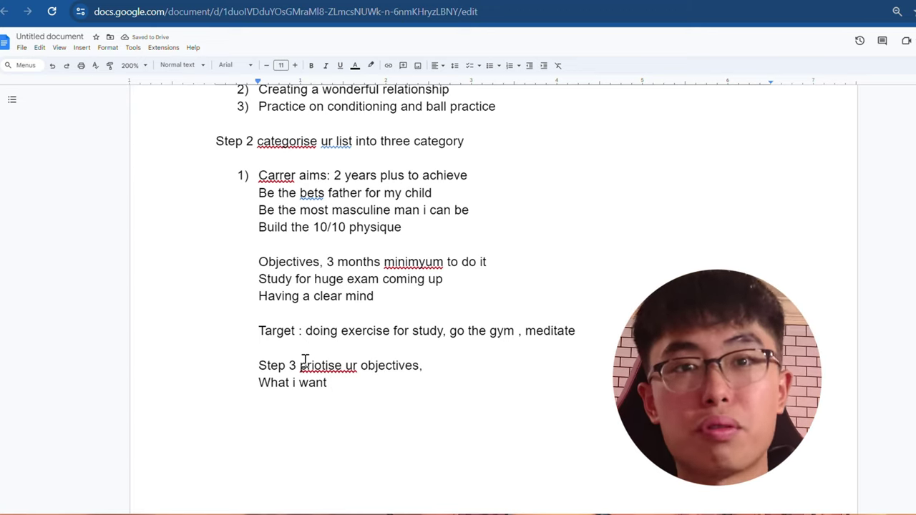
key(Return)
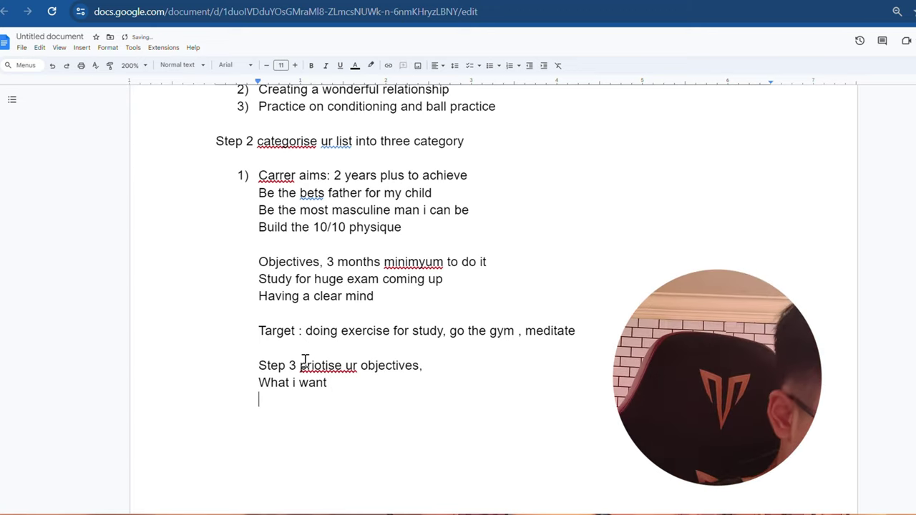
text(Build )
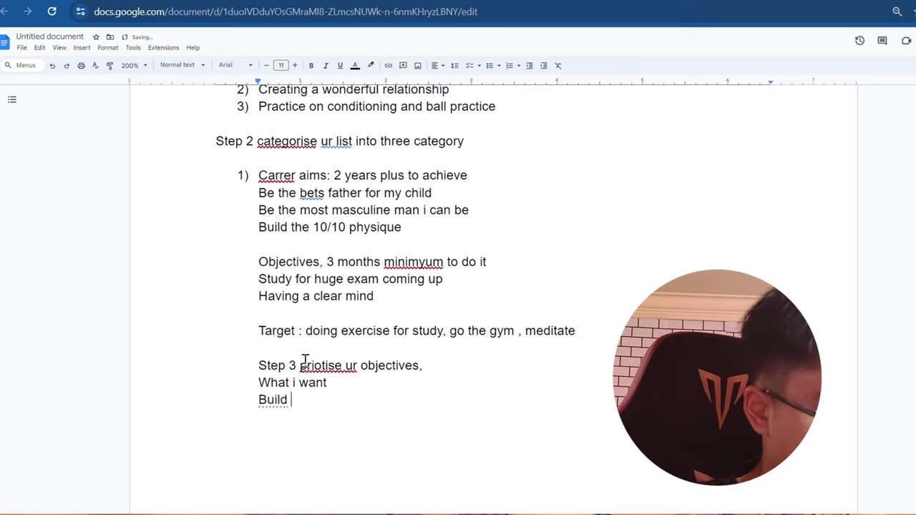
text(a wonderful)
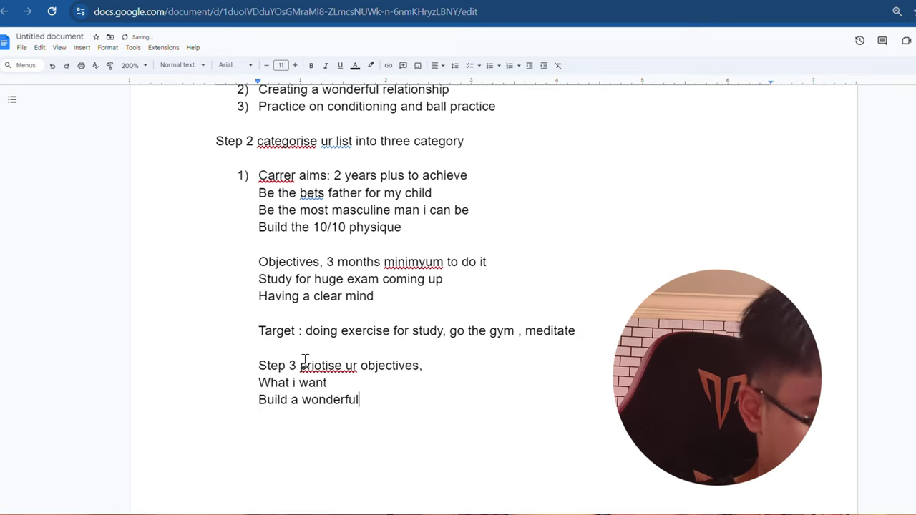
text( relationship)
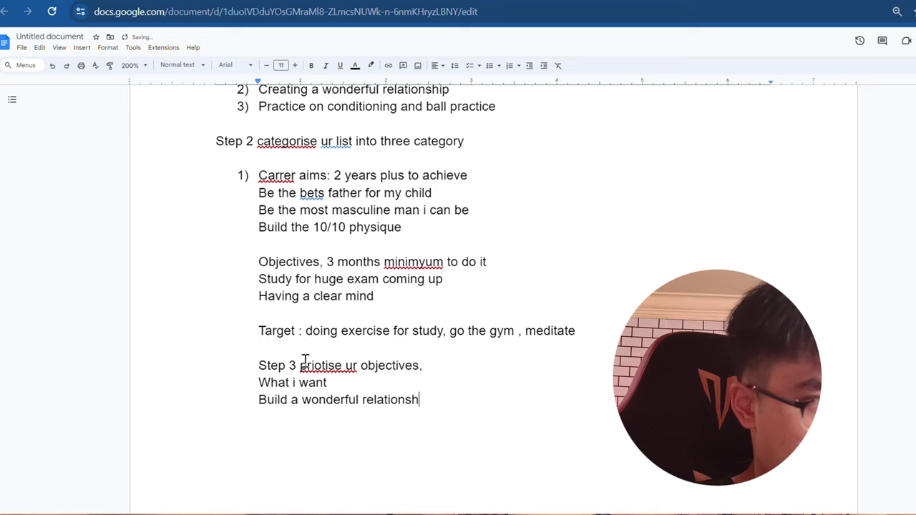
Step: After a blank line, write "What im good at, my natural strength" with "Piano" beneath it, followed by another blank line
key(Return)
key(Return)
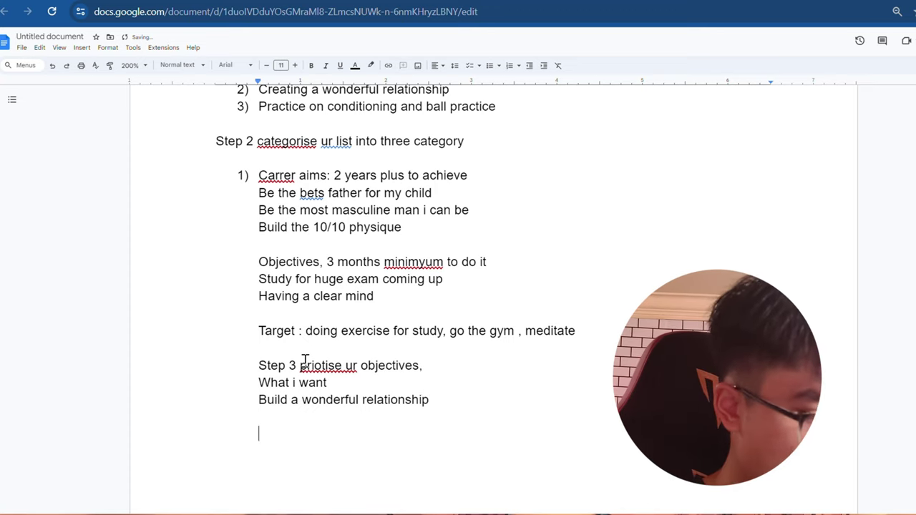
text(What im goo)
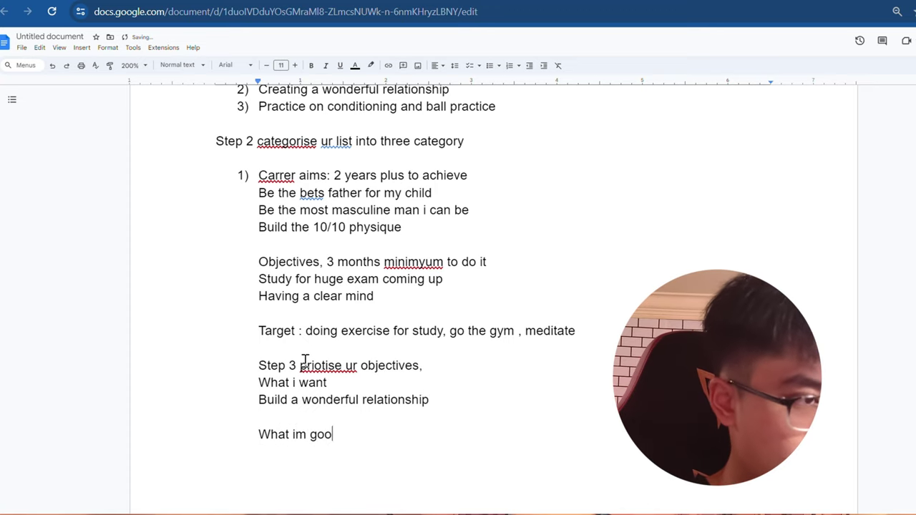
text(d at, my)
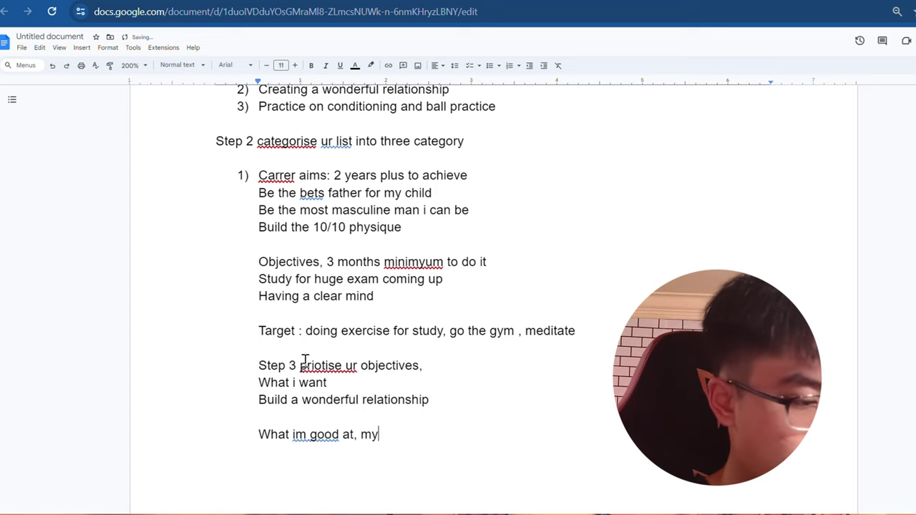
text( natura)
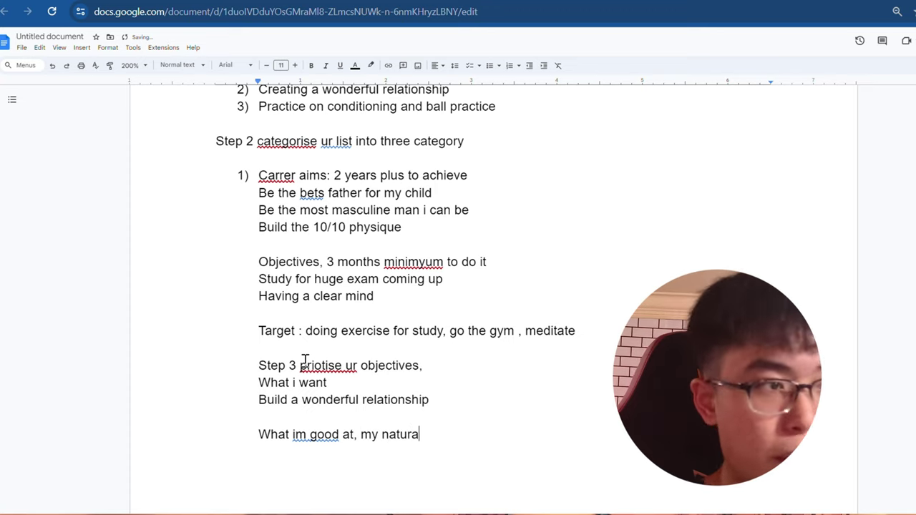
text(l strength)
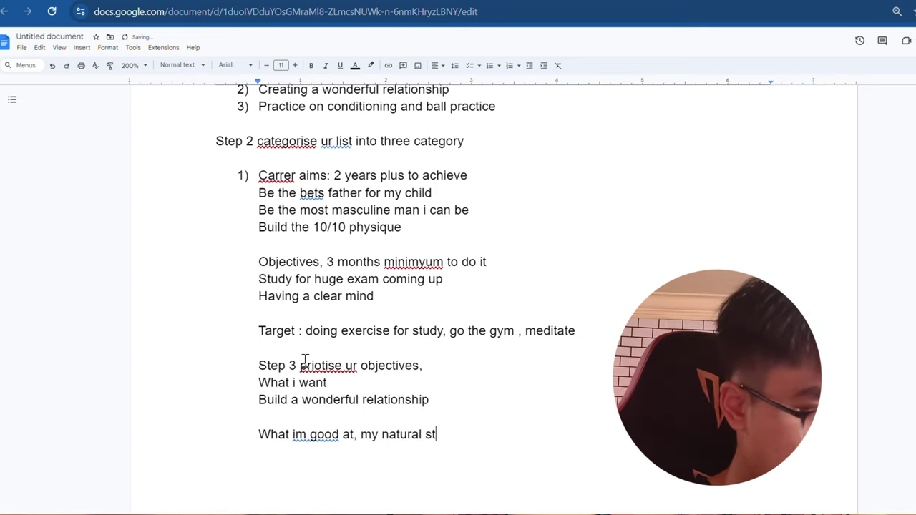
key(Return)
text(Piano)
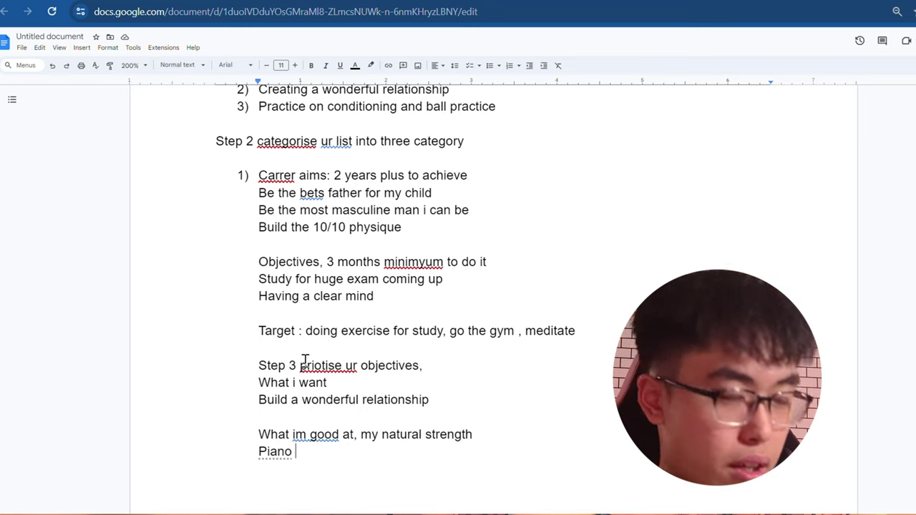
key(Return)
key(Return)
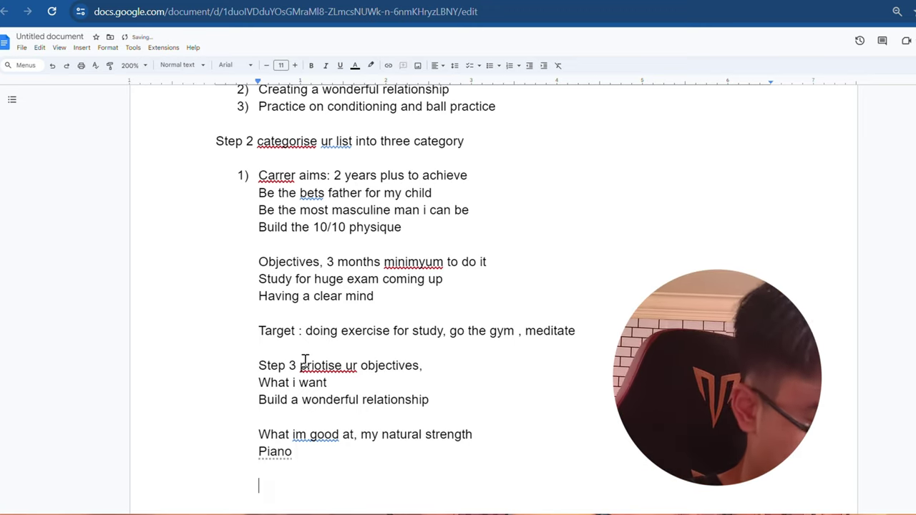
text(thi)
key(BackSpace)
key(BackSpace)
key(BackSpace)
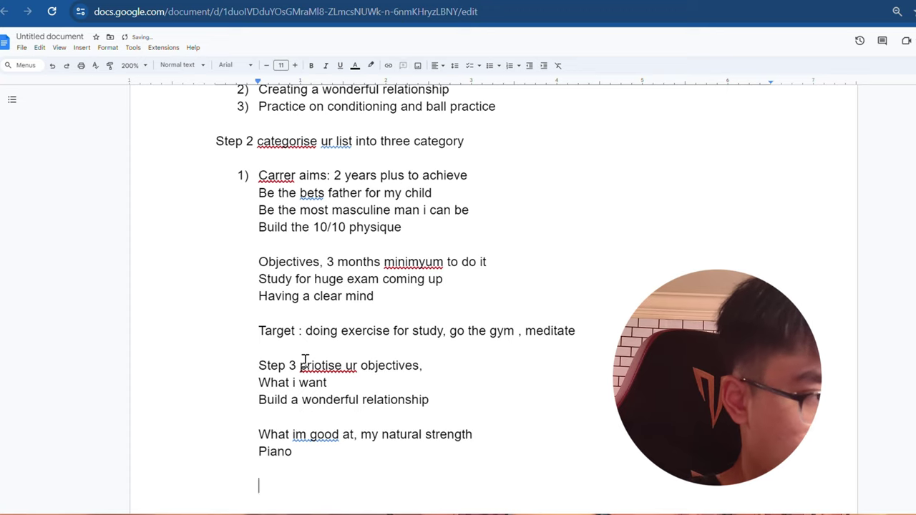
Step: Write the heading "What the world need," below the natural strength section and start a new line under it
text(What the world need)
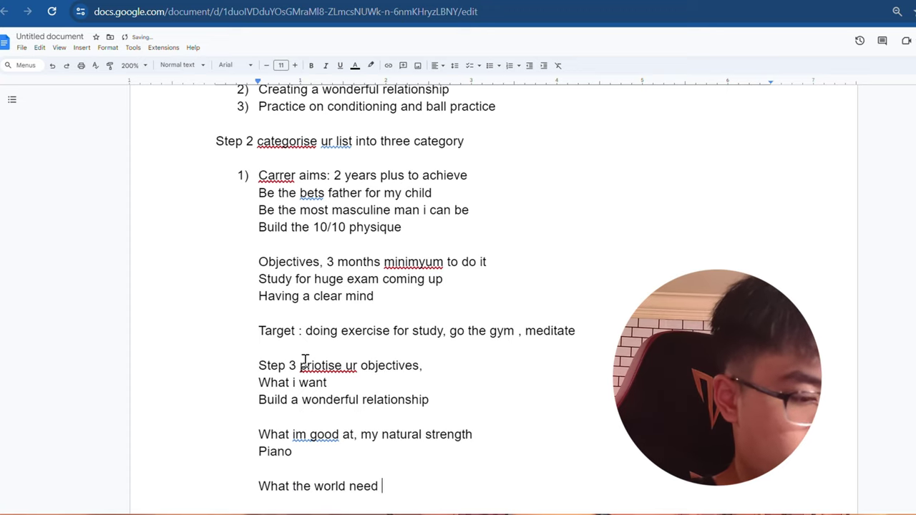
key(BackSpace)
text(,)
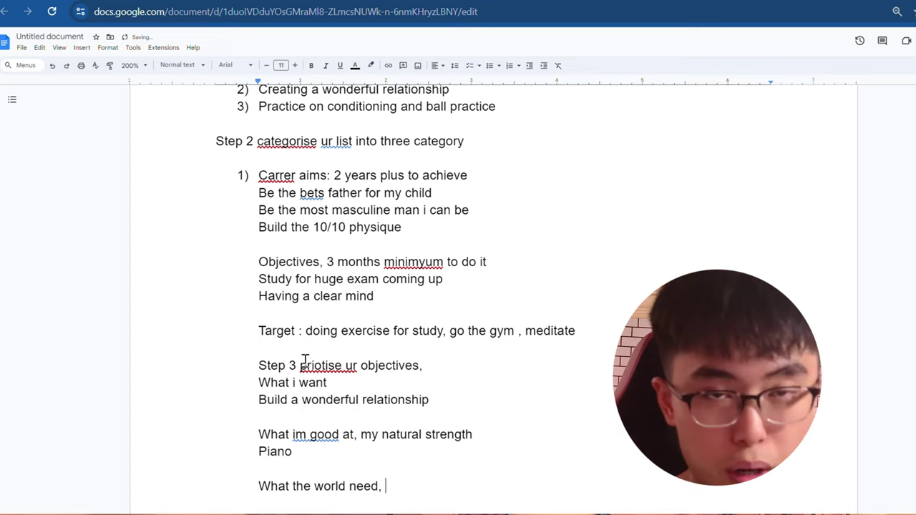
scroll(539, 360, down, 2)
key(Return)
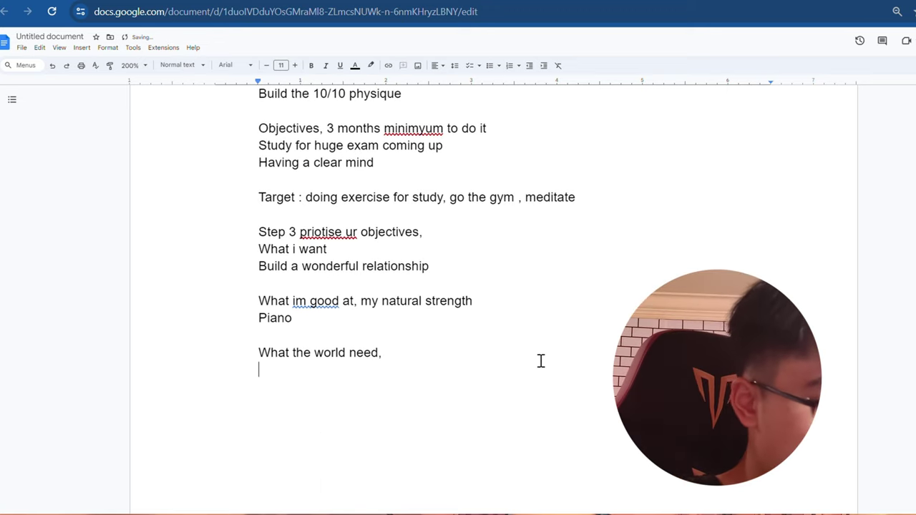
text(File)
key(BackSpace)
key(BackSpace)
key(BackSpace)
key(BackSpace)
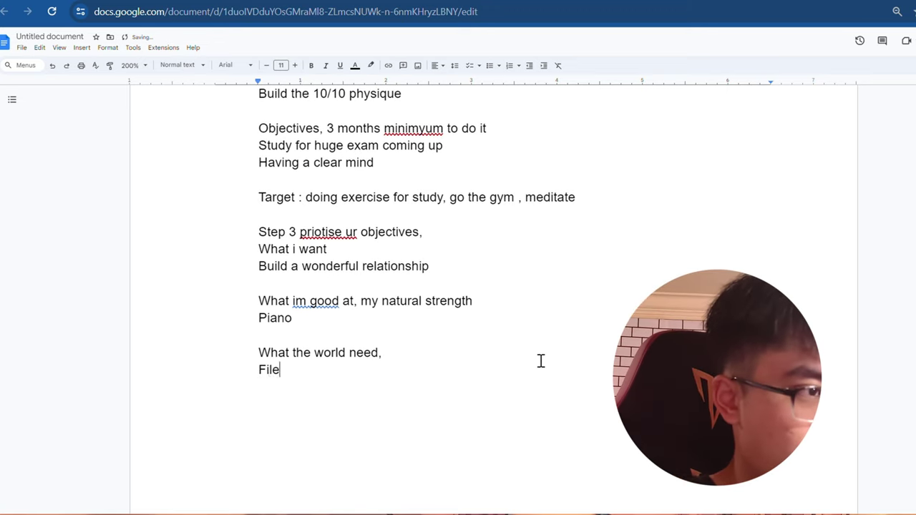
Step: Remove the indent of the line under "What the world need," and list "Doing email," and "Study" on separate lines
key(BackSpace)
key(BackSpace)
text(Doing )
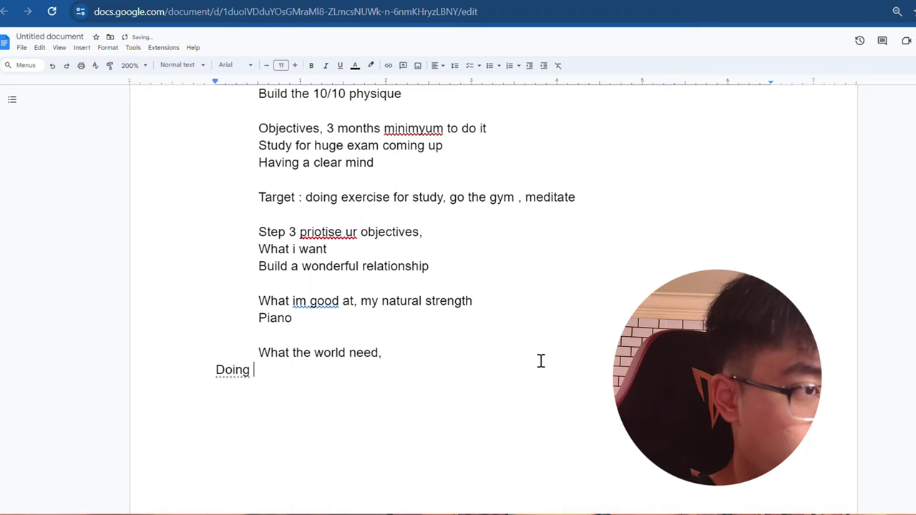
text(email,)
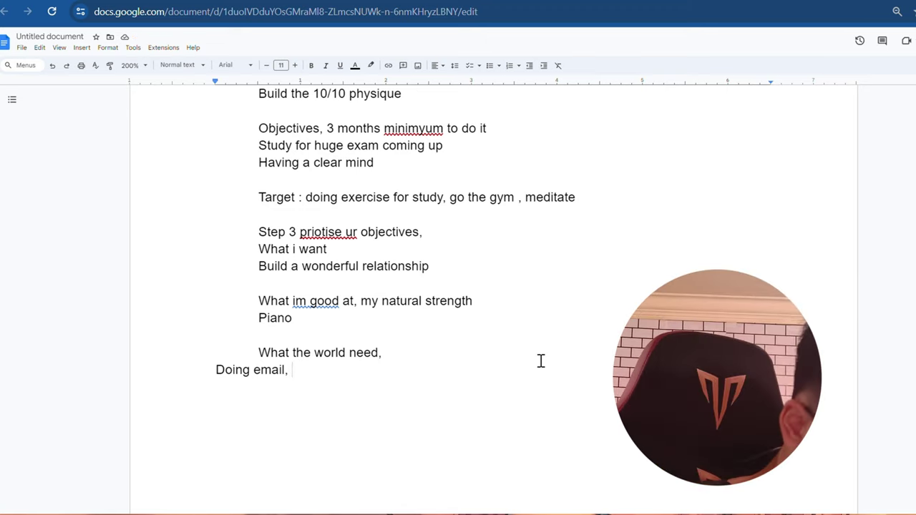
text(s)
key(BackSpace)
key(Return)
text(s)
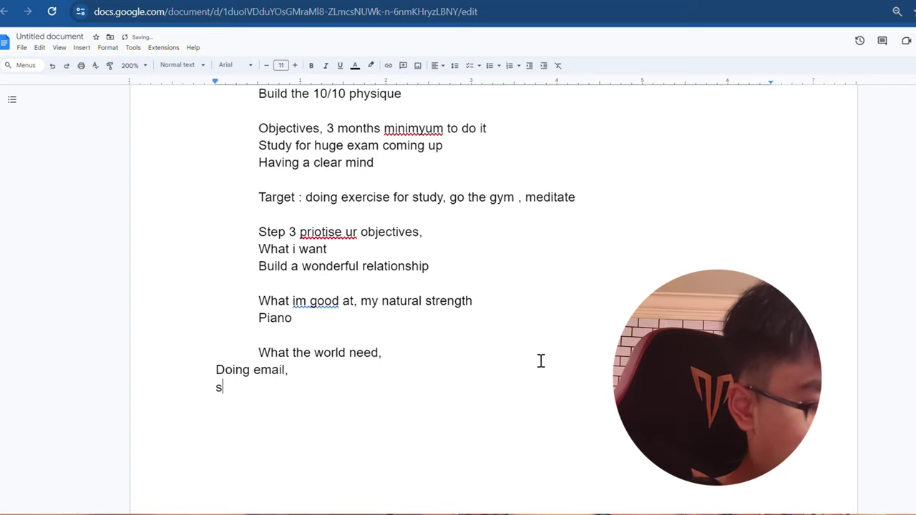
text(tudy)
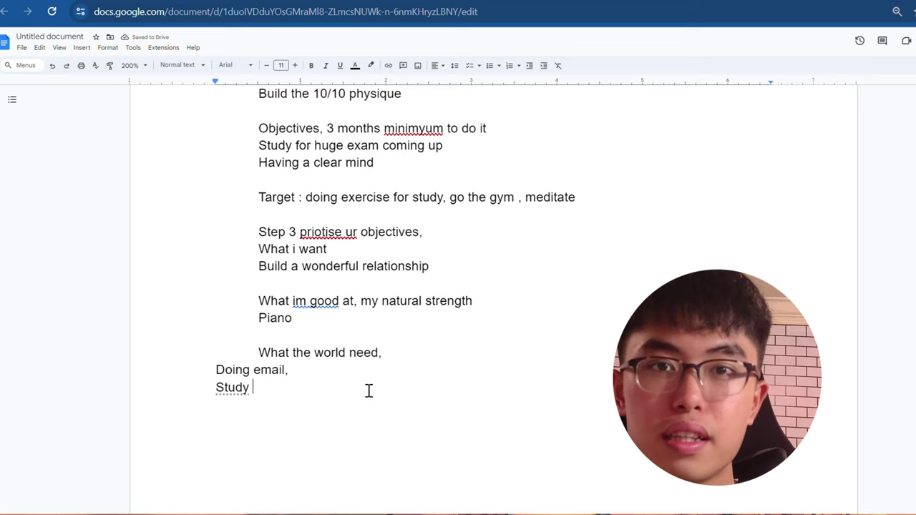
Step: Leave a blank line after "Study" and write "From a scale of 1-10"
key(Return)
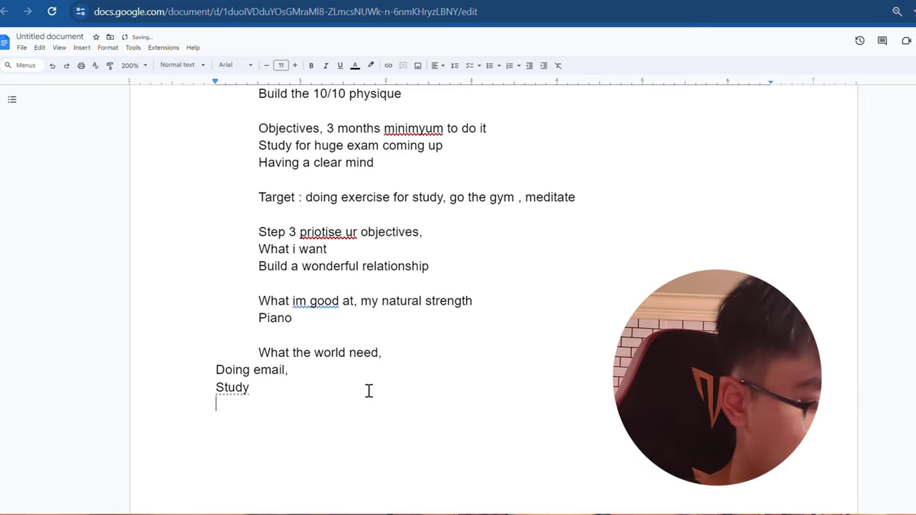
key(Return)
text(From a s)
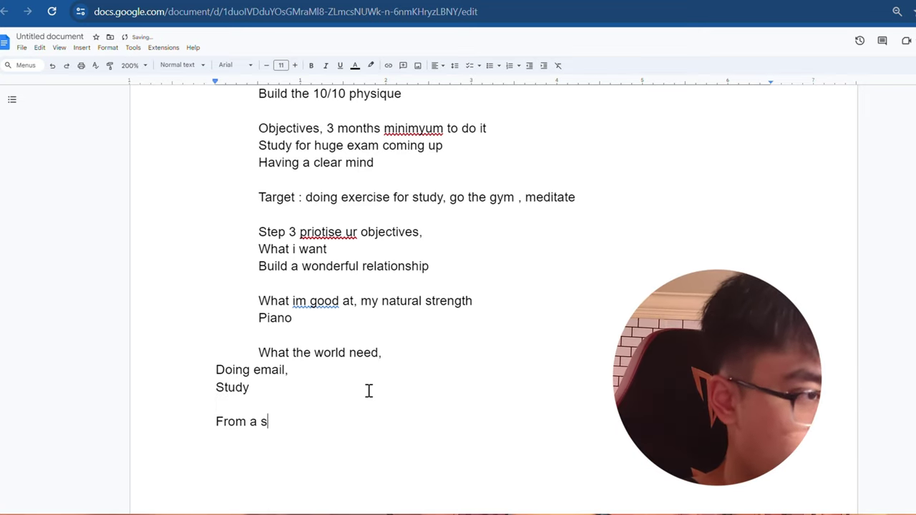
text(cale of)
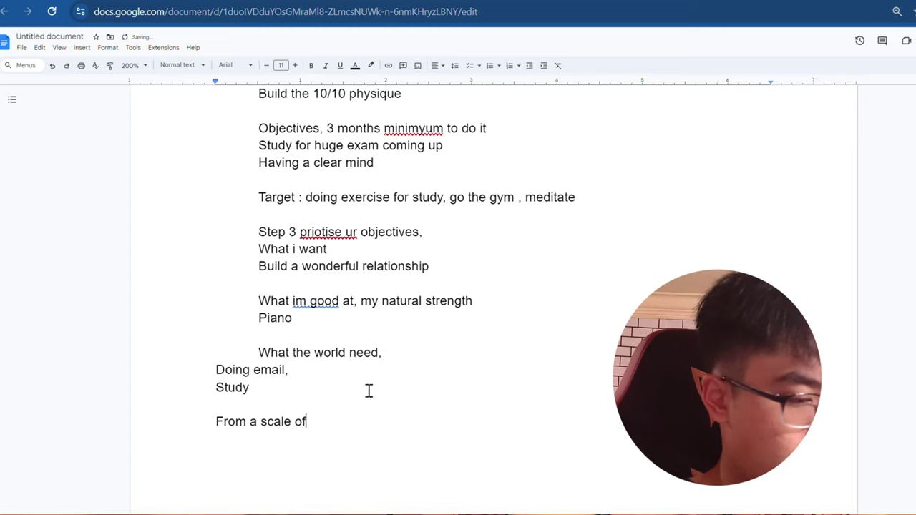
text( 1-10)
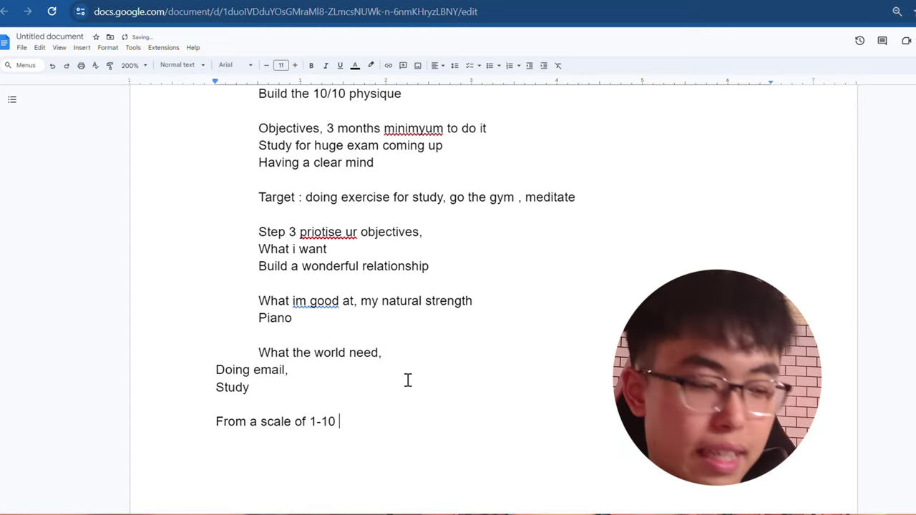
Step: Write "Step 4" and "Target" on separate lines directly below the 1-10 scale line
scroll(444, 369, up, 2)
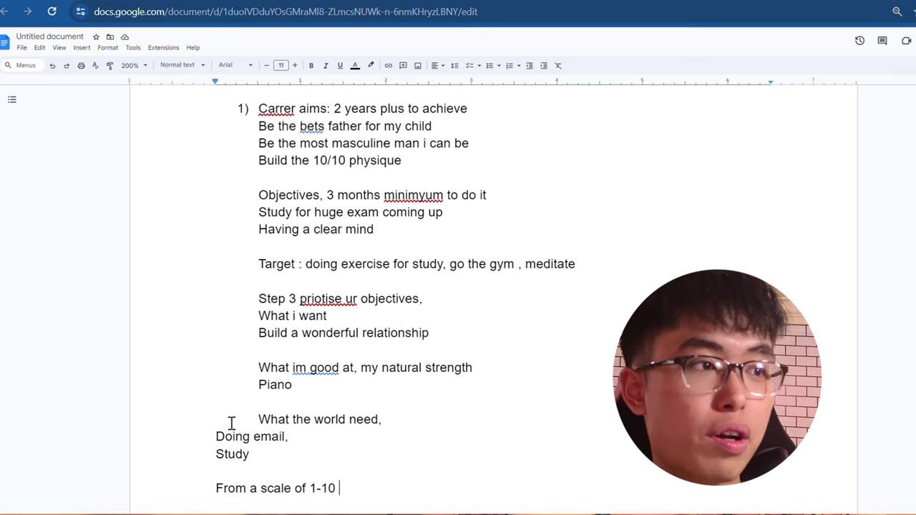
scroll(538, 433, down, 2)
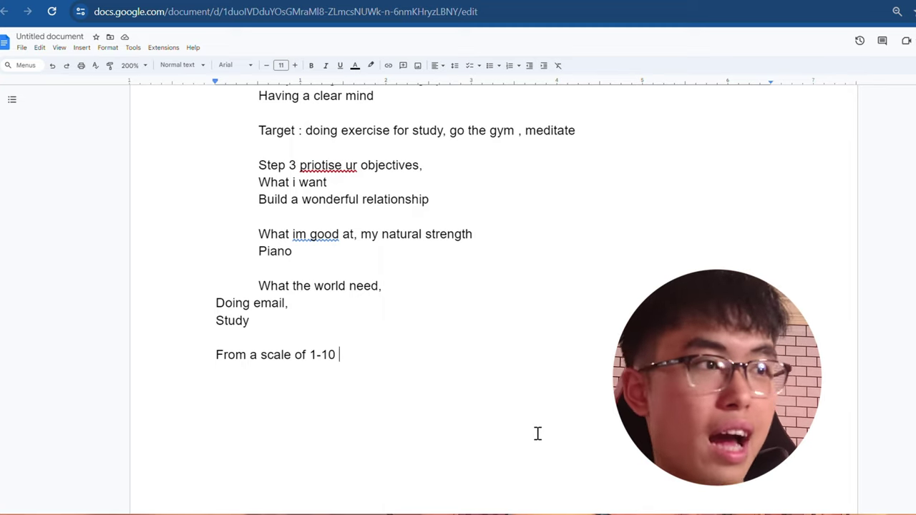
scroll(538, 433, up, 2)
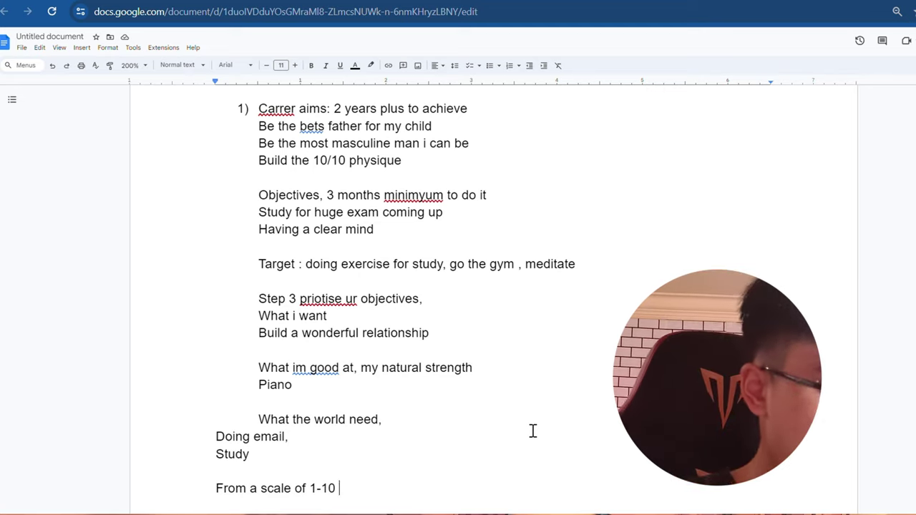
scroll(441, 429, down, 5)
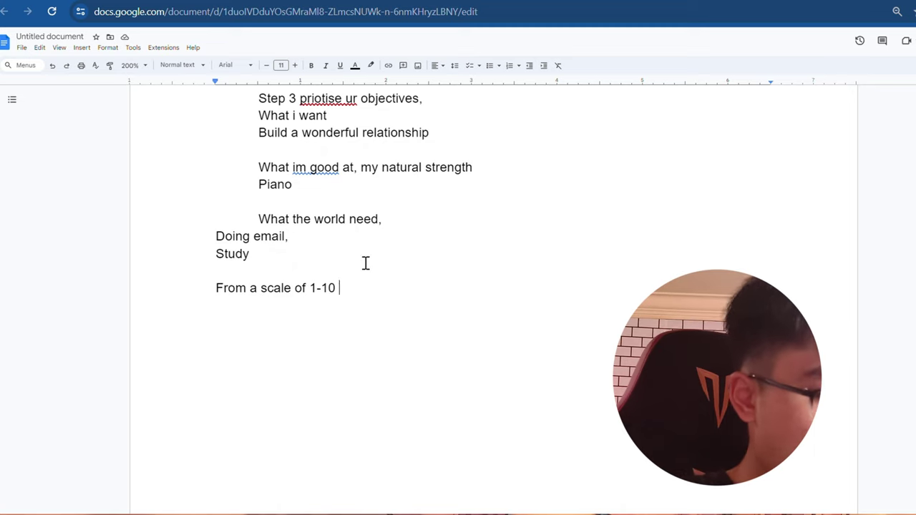
key(Return)
text(step 4)
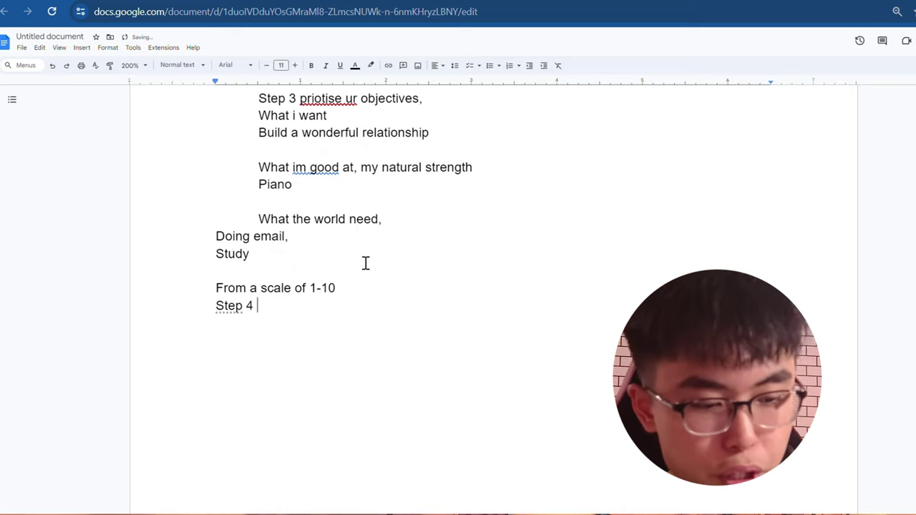
key(Return)
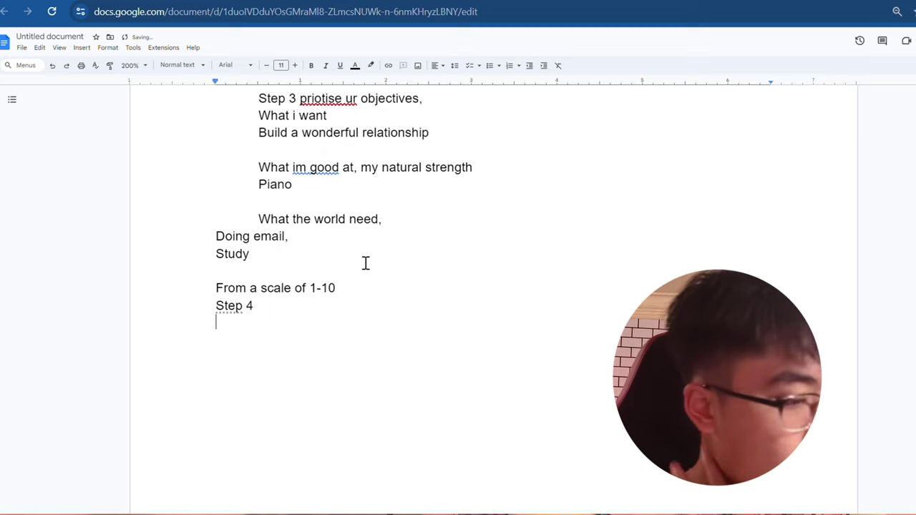
text(target)
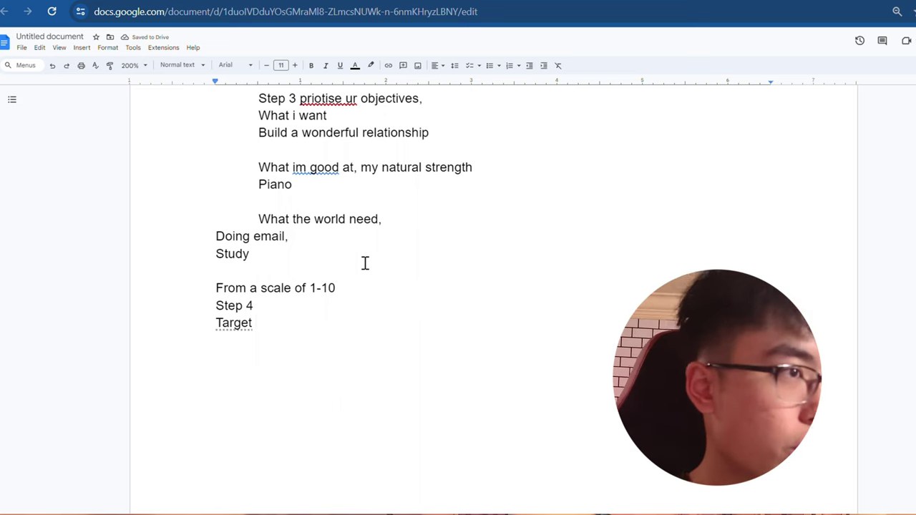
scroll(365, 261, up, 3)
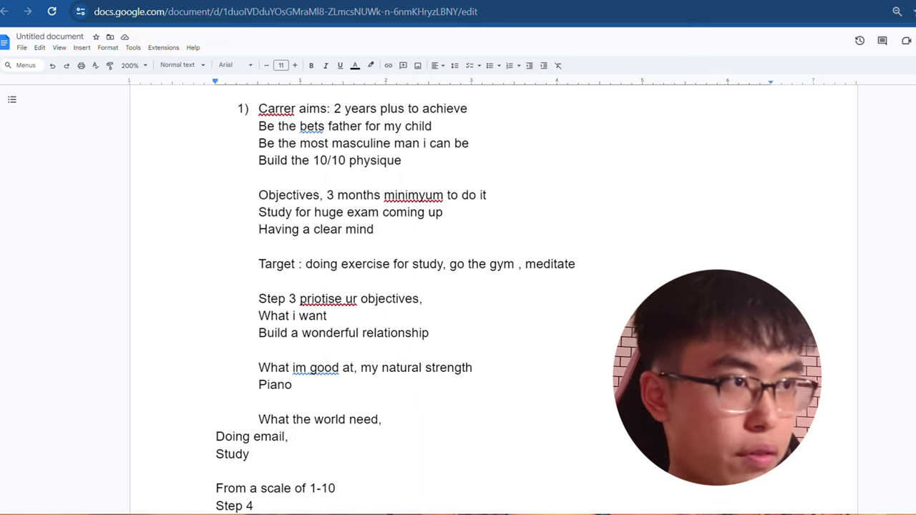
click(437, 187)
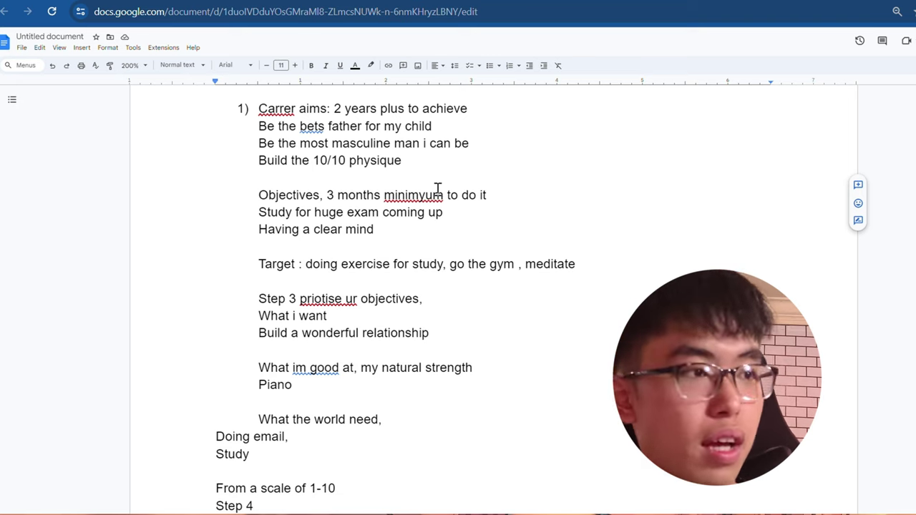
Step: Under the Step 4 "Target" line, write "Study , doing for exam related question" and "Revise daily" on separate lines
text(Target)
scroll(510, 332, down, 3)
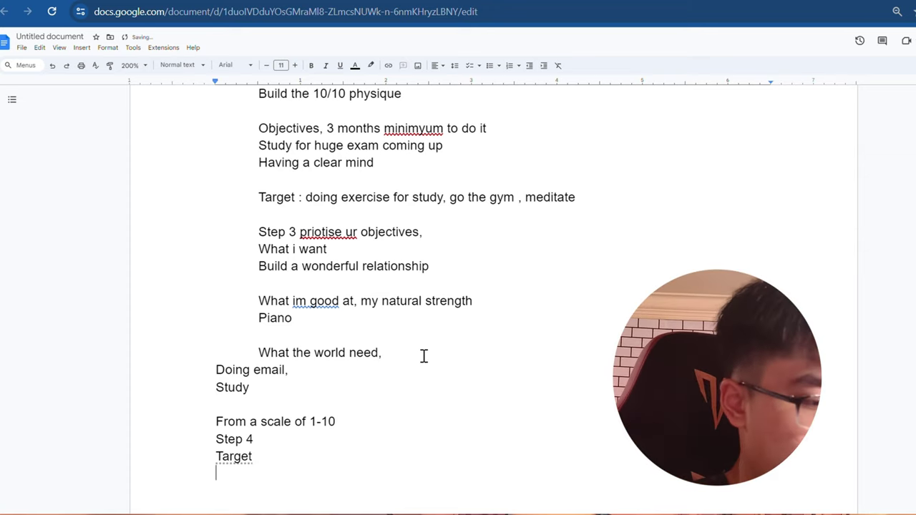
key(Return)
text(Study ,)
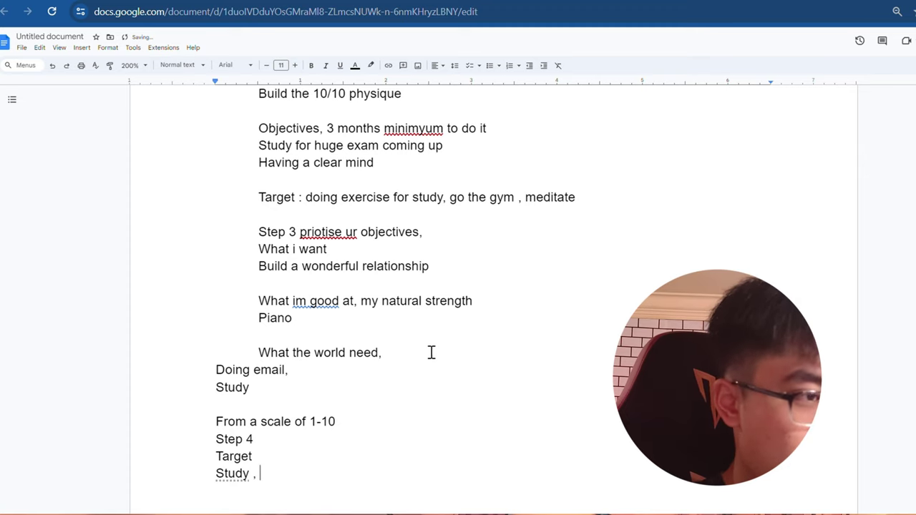
scroll(435, 352, down, 1)
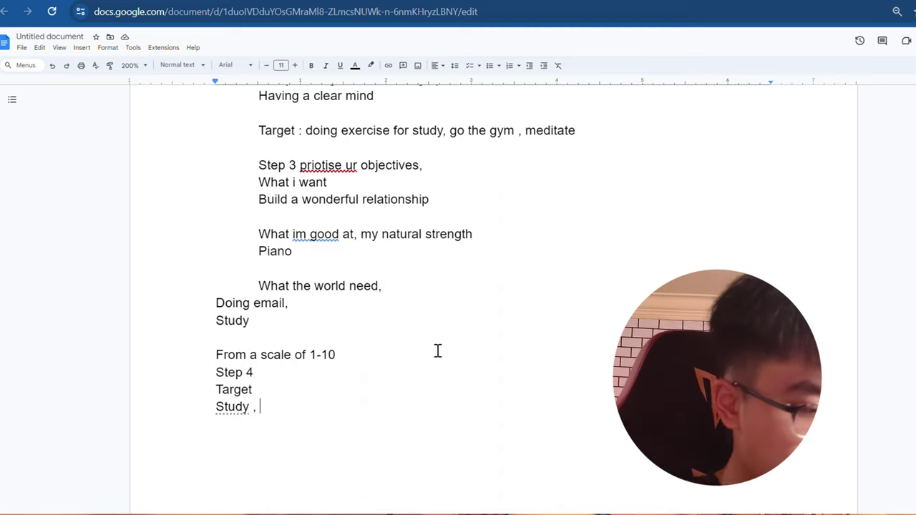
text(doing for)
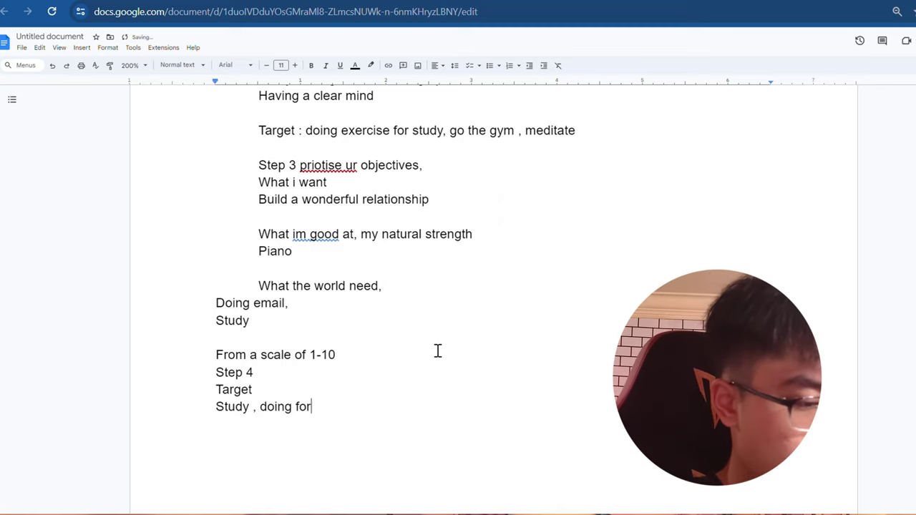
text( exam relate)
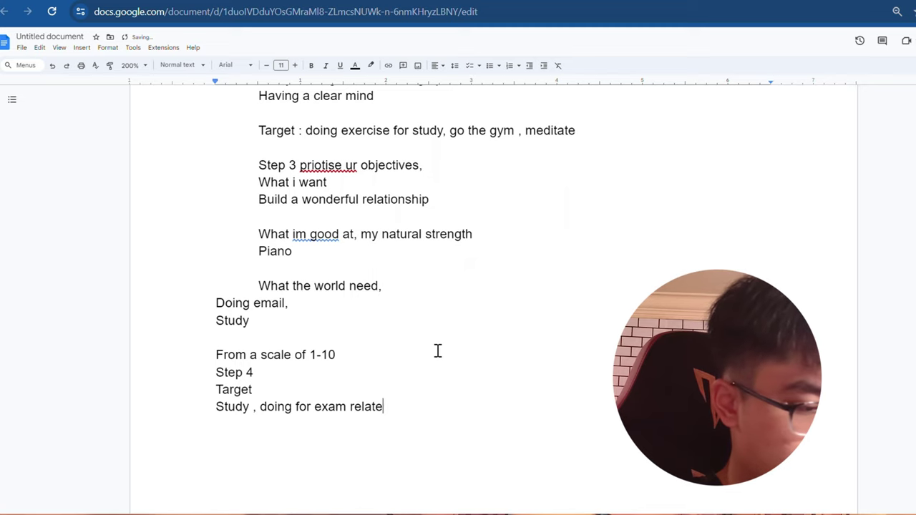
text(d qwuestion)
key(Return)
text(r)
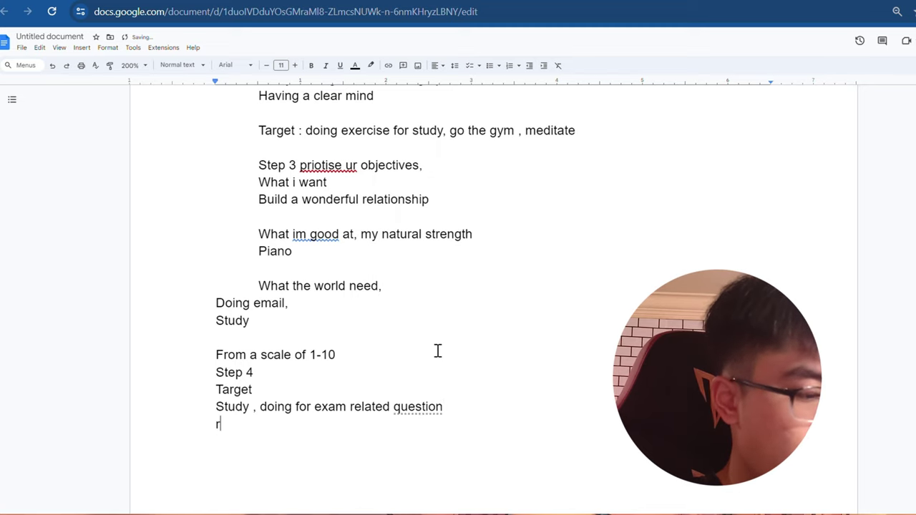
text(evise daily)
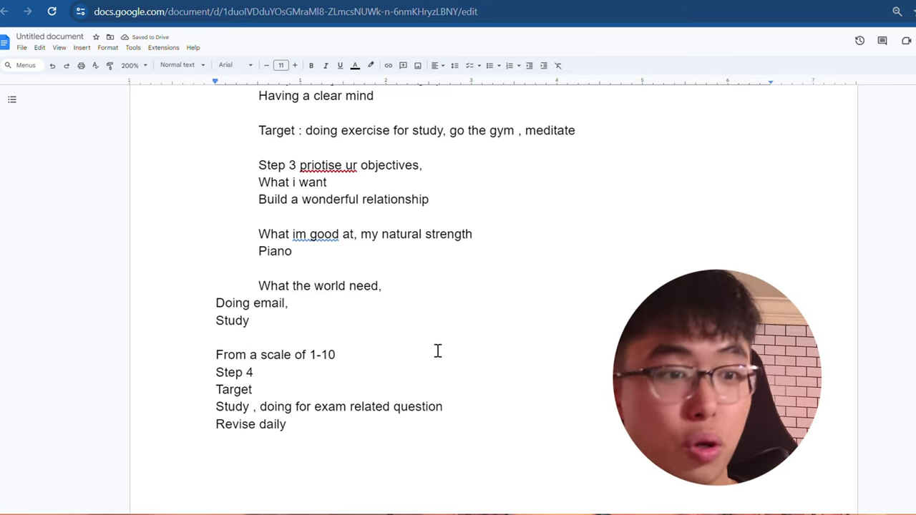
Step: Add the line "Buld a wonderful relationship" below "Revise daily"
key(Return)
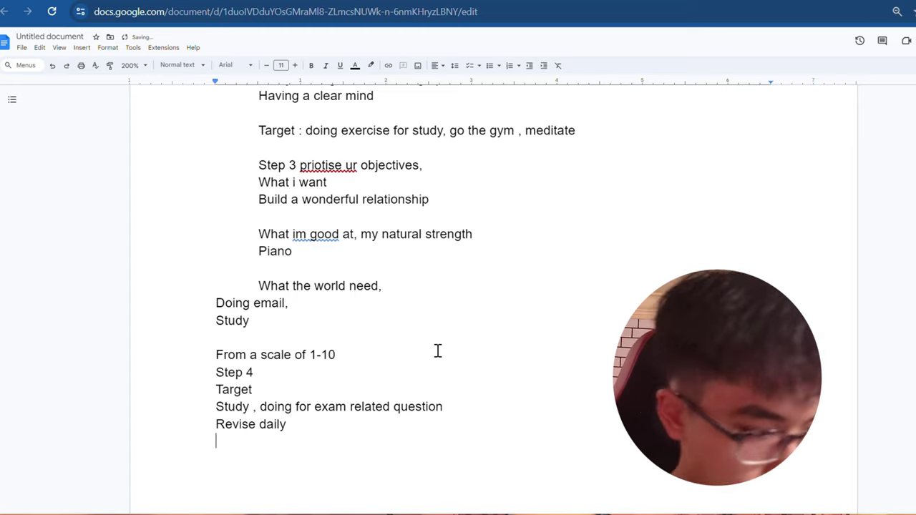
text(Buld a wonde)
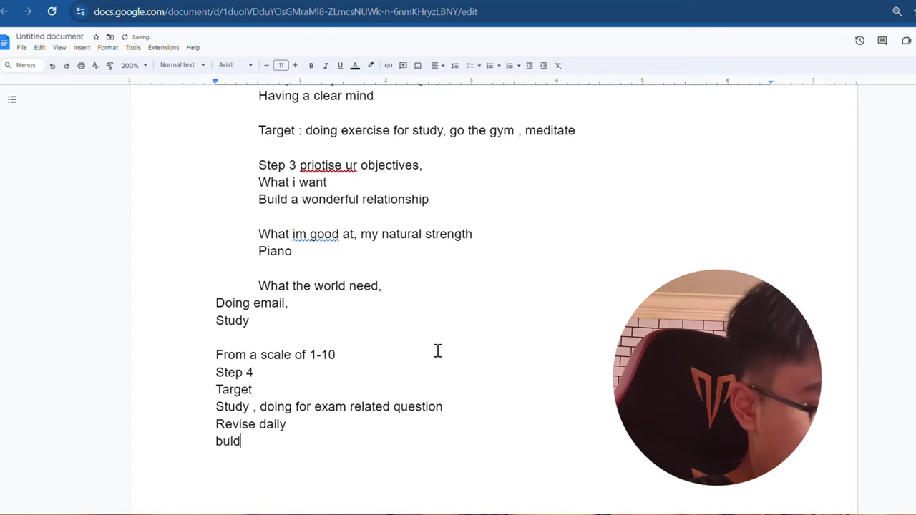
text(rful )
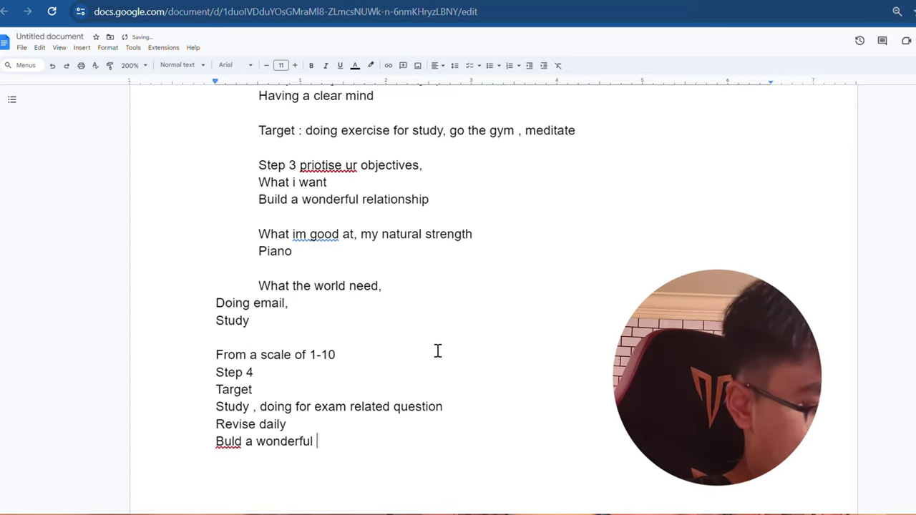
text(relationship)
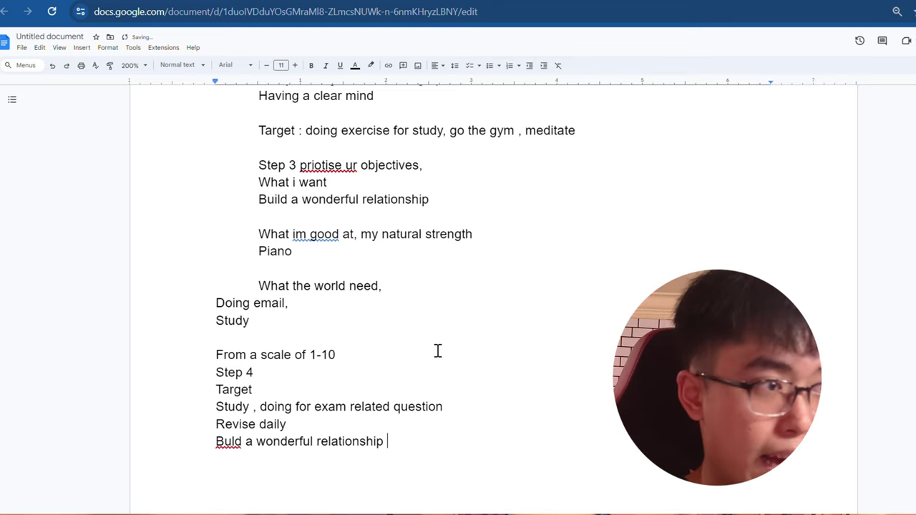
Step: List "Looksmaxing" and "Read and implement dating advice," on separate lines below the relationship line
key(Return)
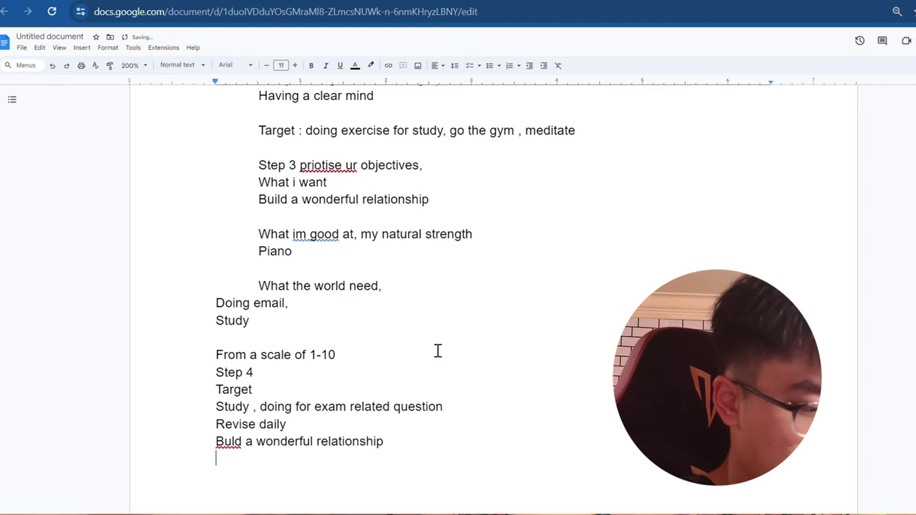
text(looksmaxing)
key(Return)
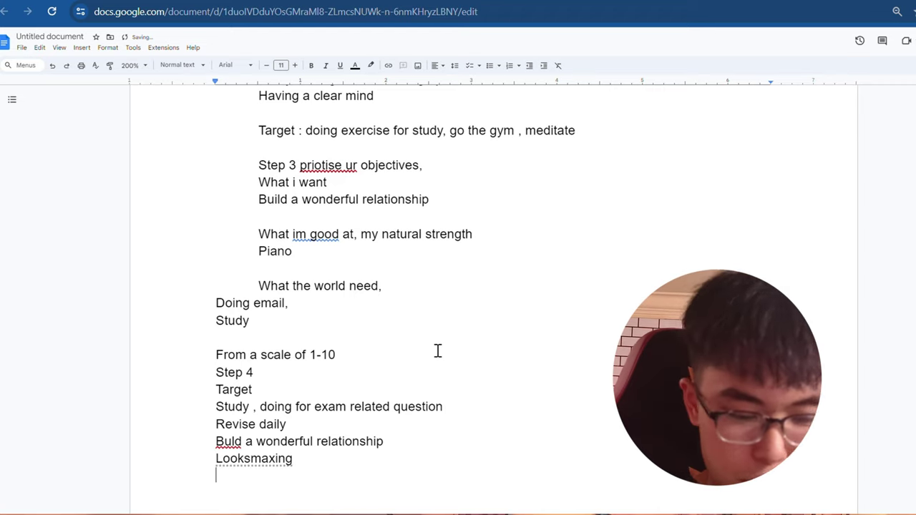
text(read)
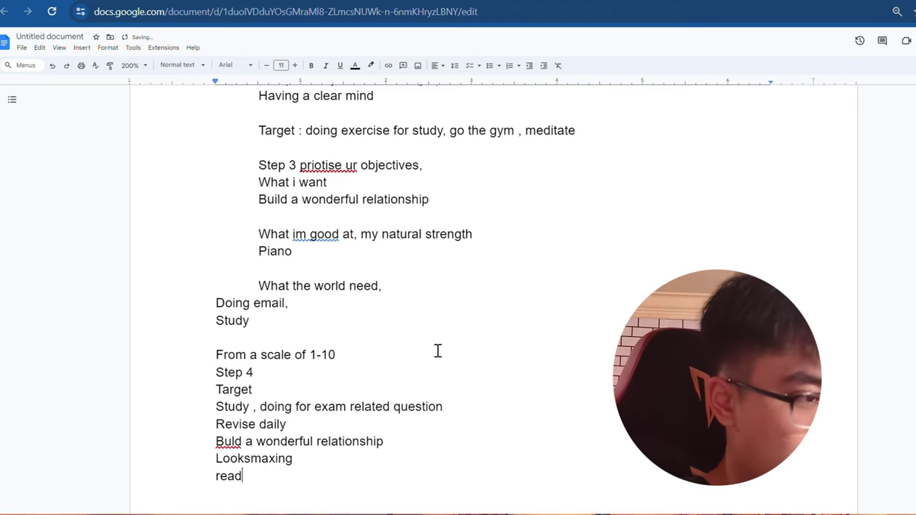
text( and im)
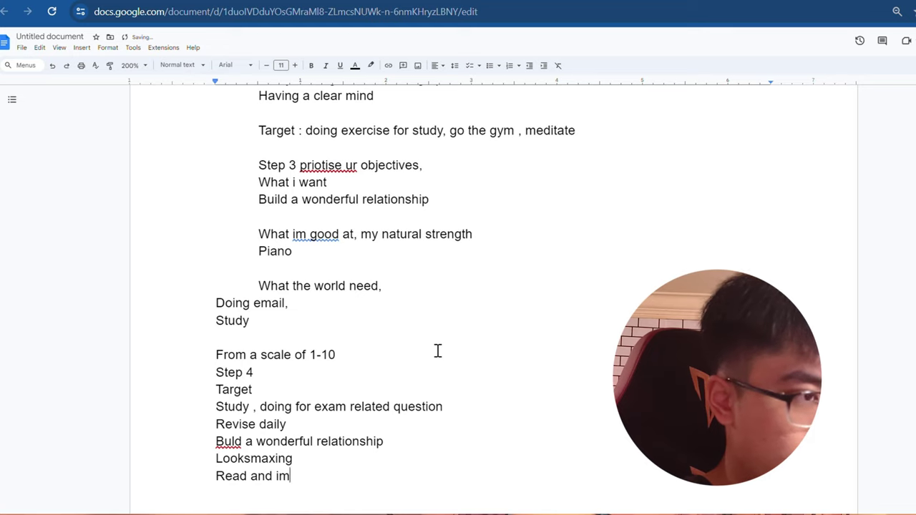
text(plement )
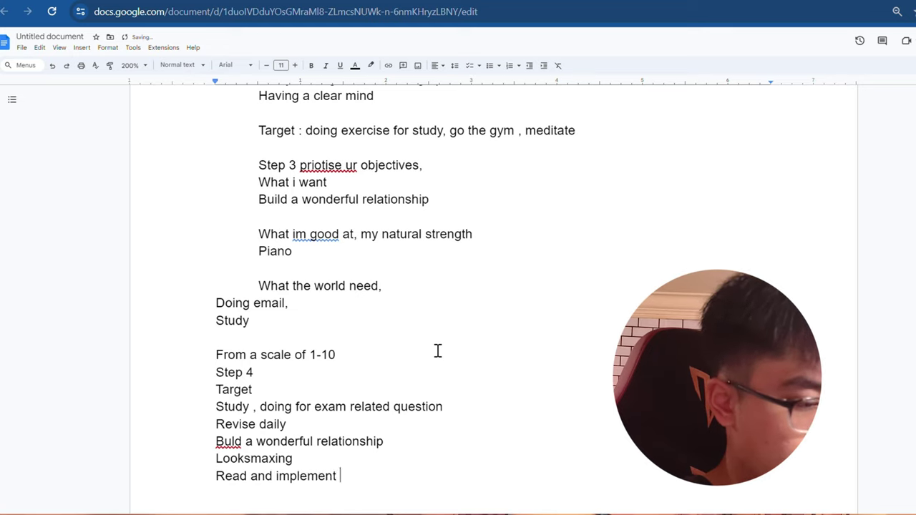
text(dating )
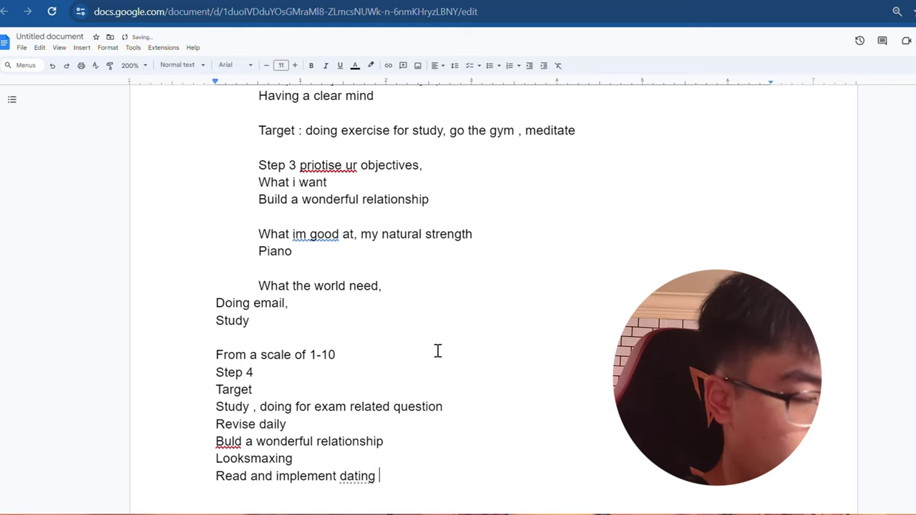
text(advic)
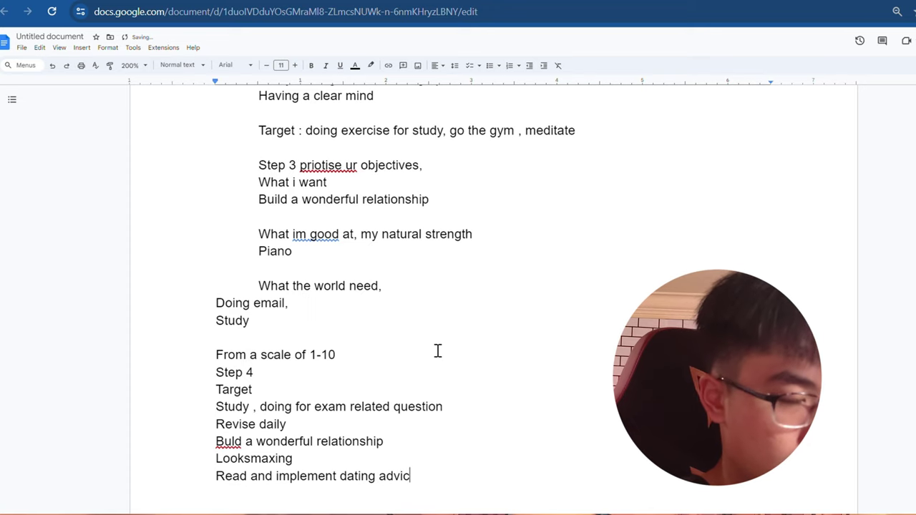
text(e,)
Step: Leave a blank line after the dating advice line and write the heading "Step 5 priotise ur target"
scroll(506, 403, down, 2)
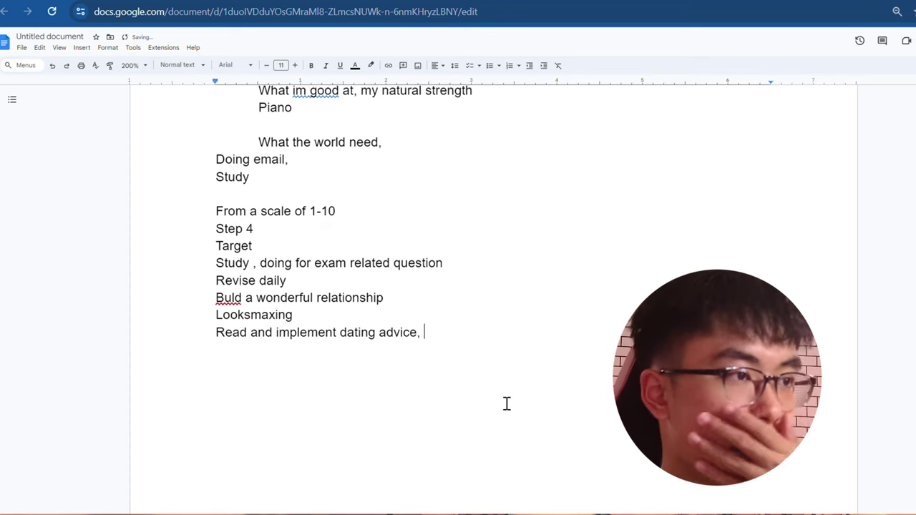
scroll(534, 359, down, 1)
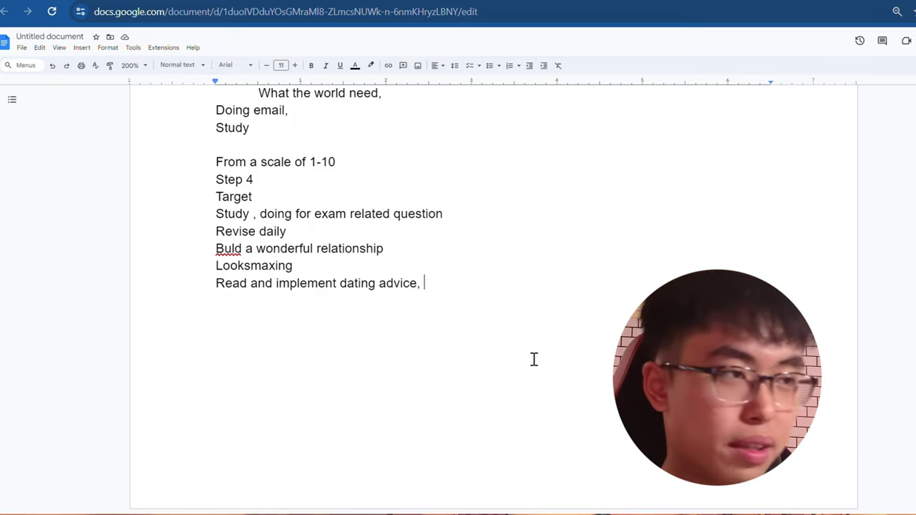
key(Return)
key(Return)
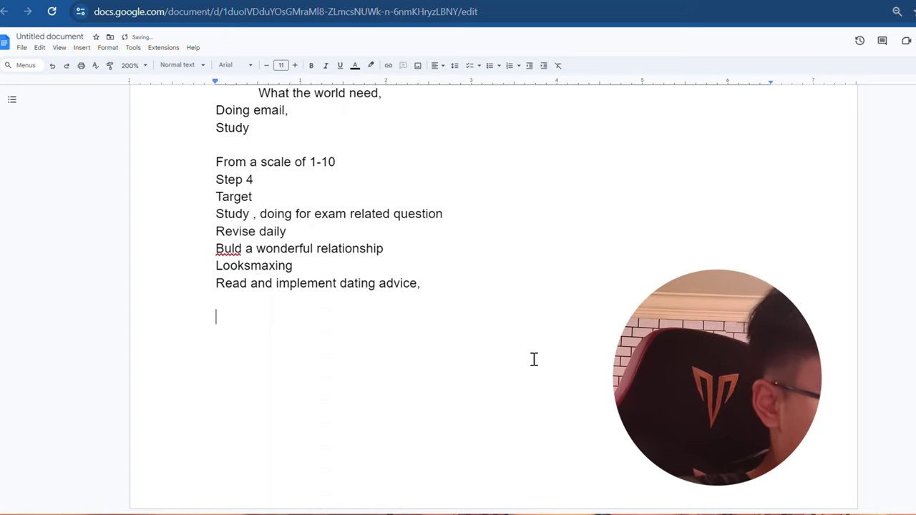
text(step 5 )
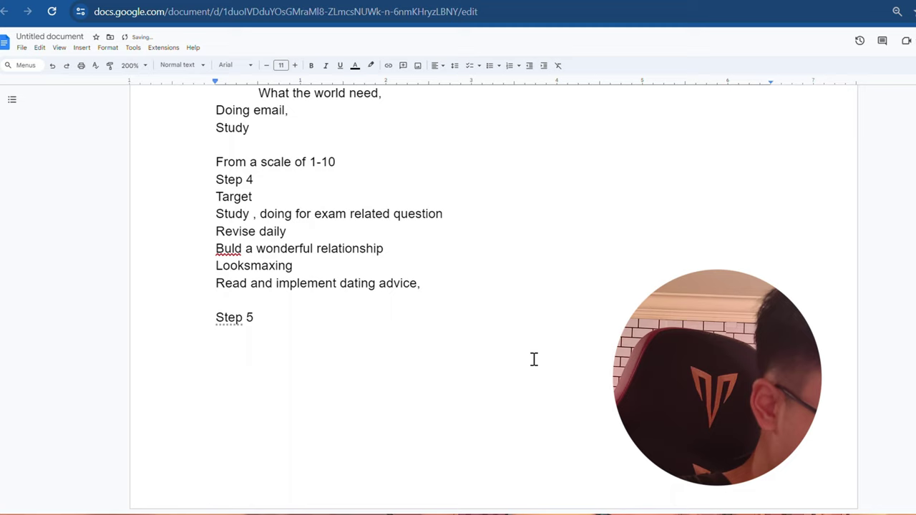
text(priotise ur )
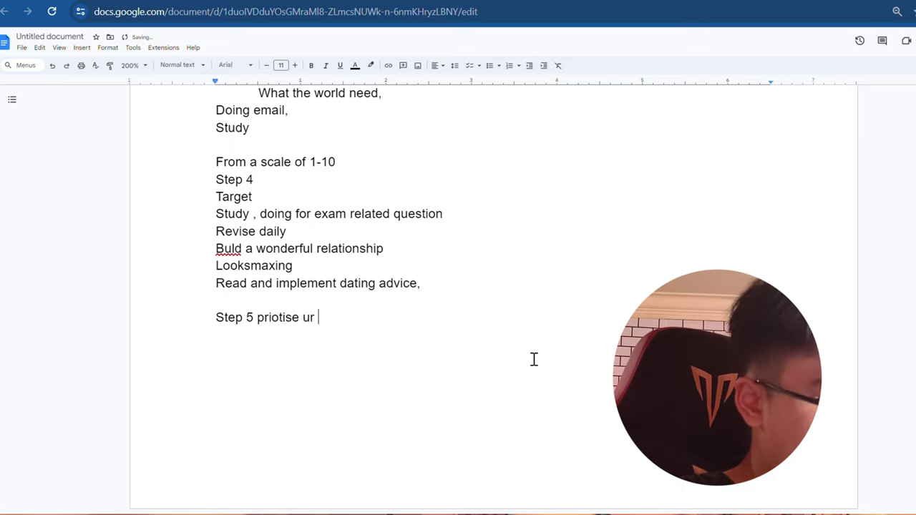
text(target)
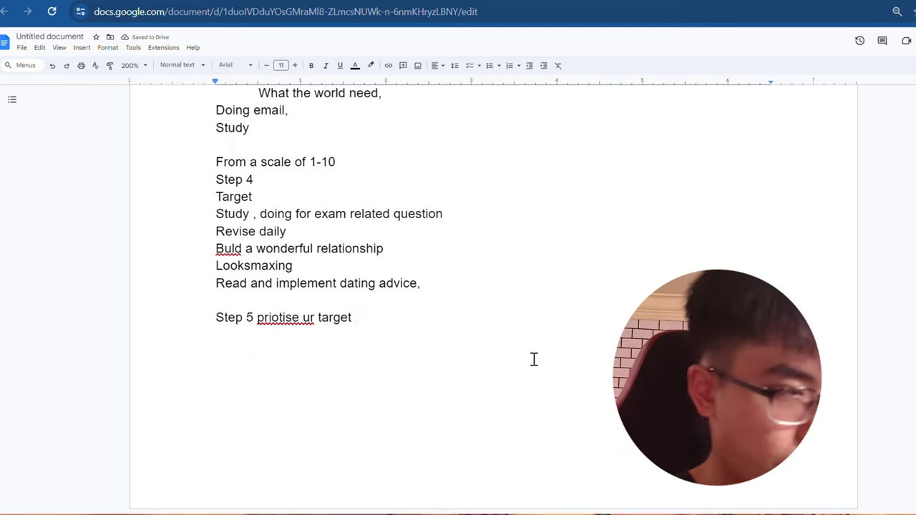
Step: Write "Which objectiuves does the target advance" below the Step 5 heading and start a new line under it
key(Return)
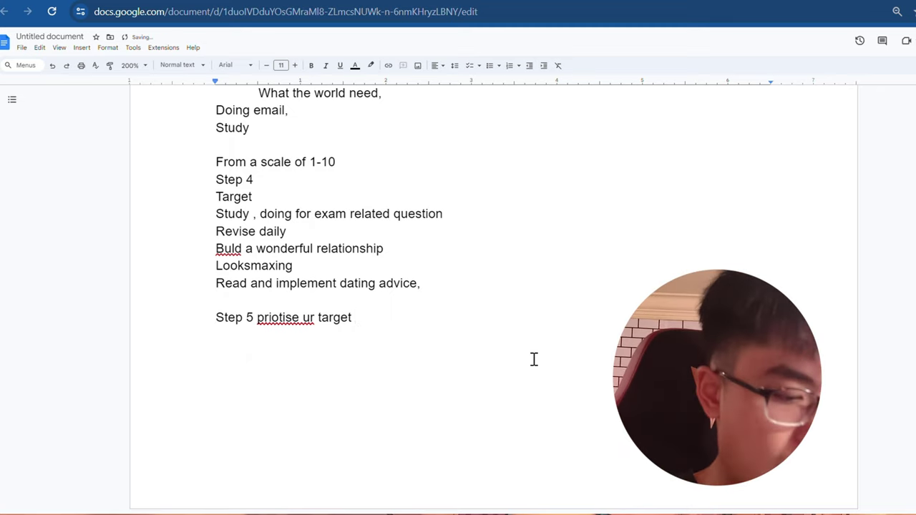
text(Which )
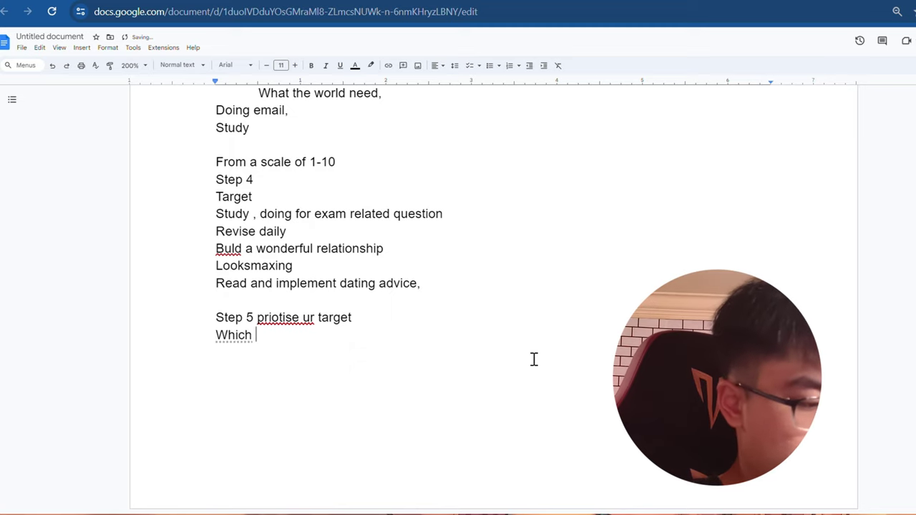
text(objectiuves )
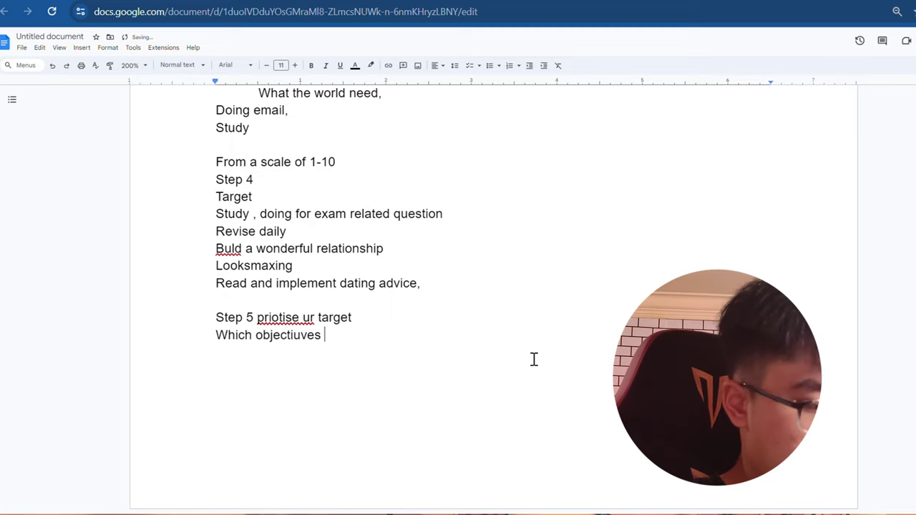
text(does the ta)
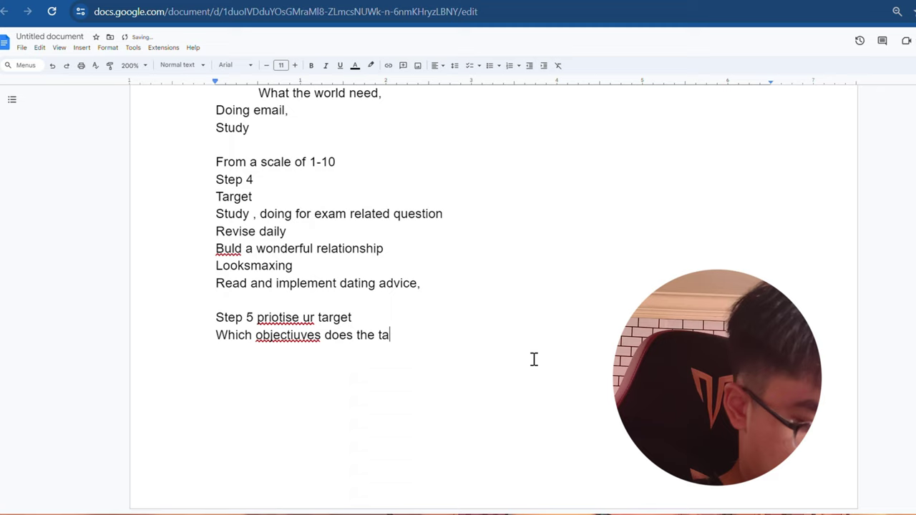
text(rget advance)
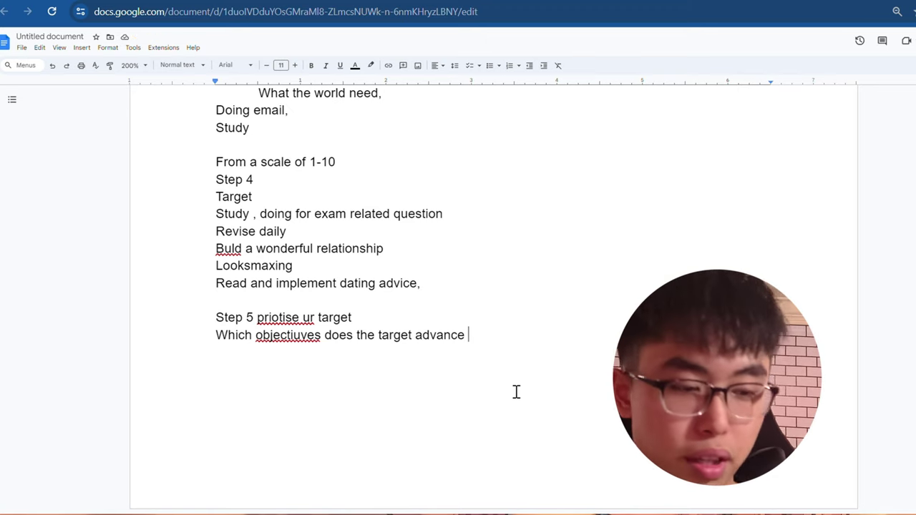
key(Return)
text(study is)
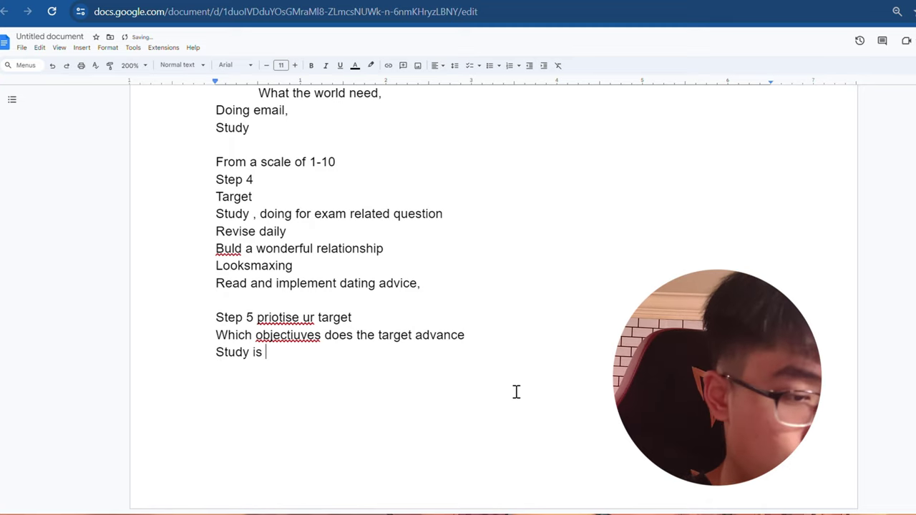
key(BackSpace)
key(BackSpace)
key(BackSpace)
key(BackSpace)
key(BackSpace)
key(BackSpace)
key(BackSpace)
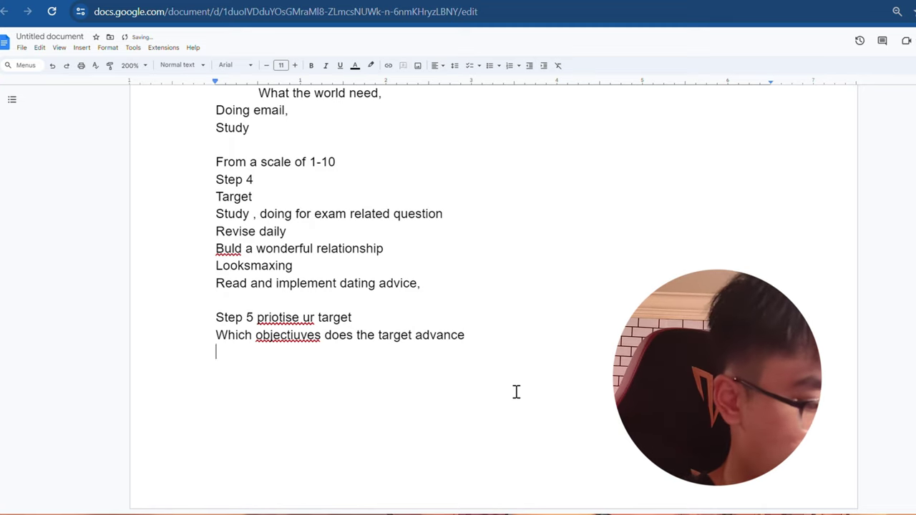
Step: Write "Exercise is to prepare for exam," on the empty line below the Step 5 question
text(exercise )
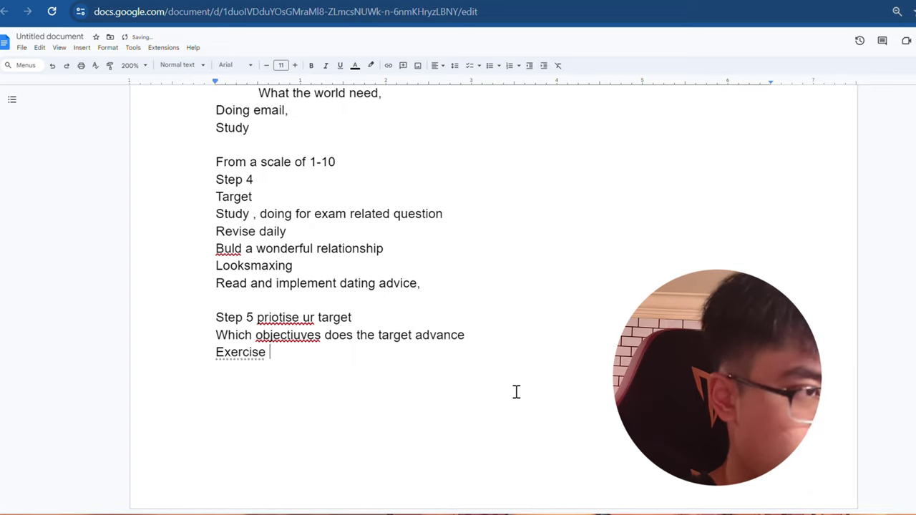
text(is to prepa)
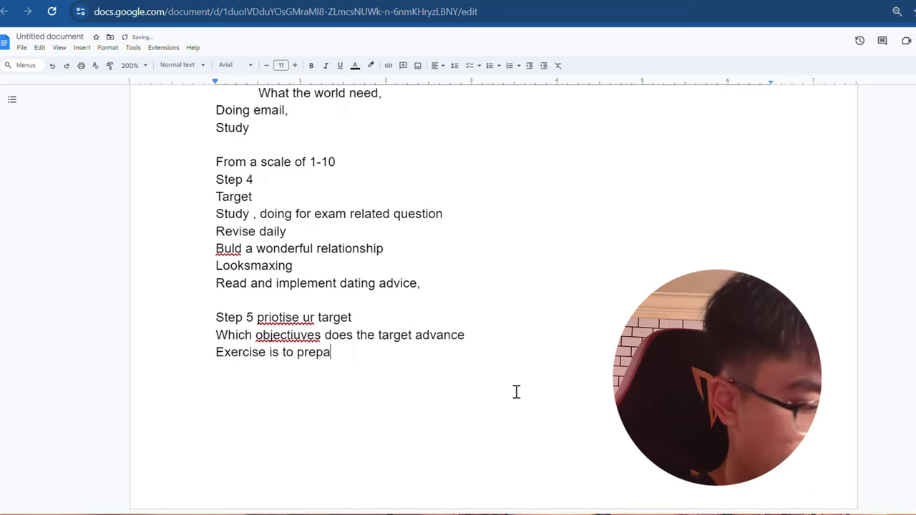
text(re for exam)
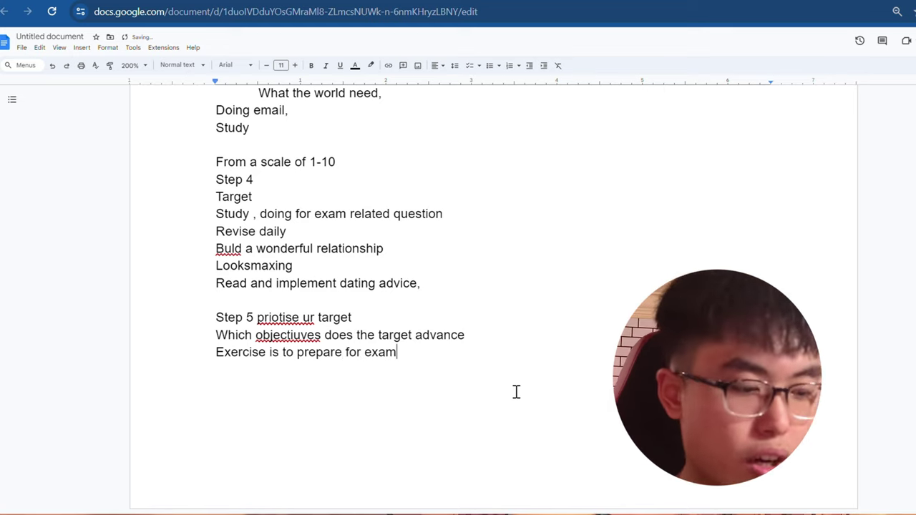
text(,)
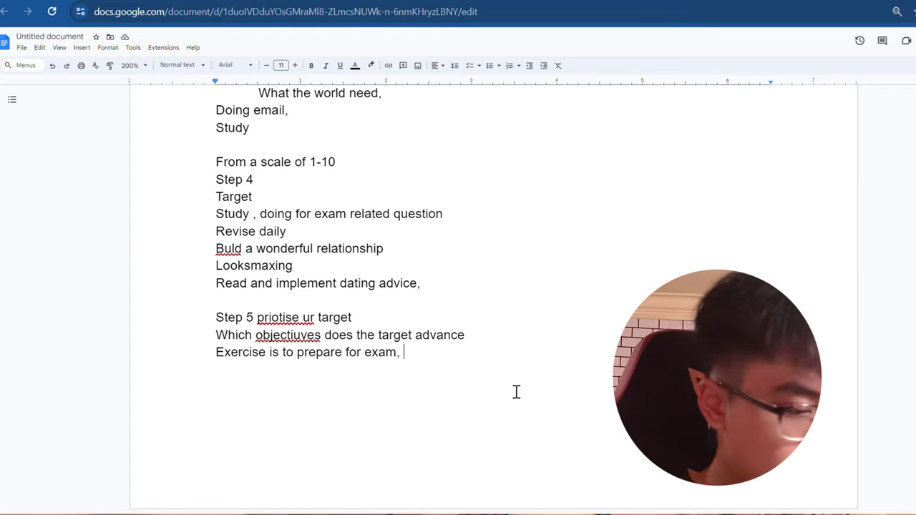
Step: Write "Objective importance is 9" on a new line below the exam preparation line
text(obj)
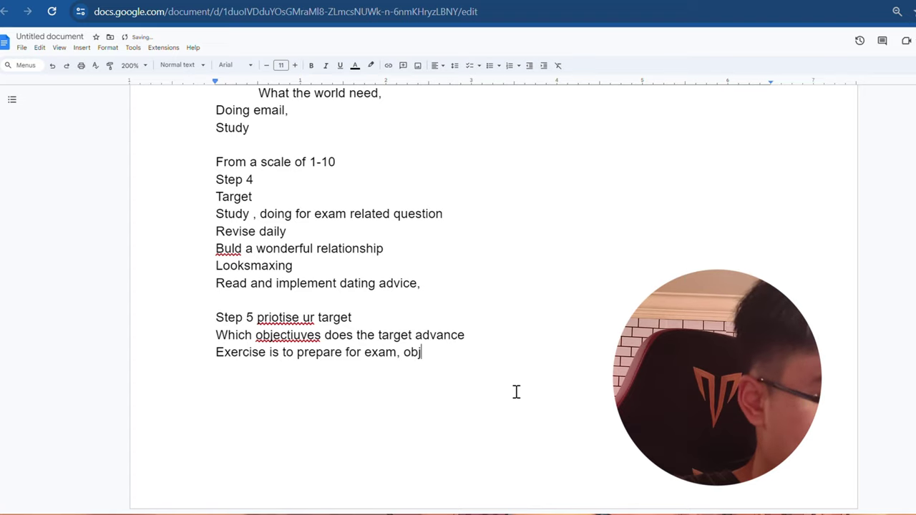
key(BackSpace)
key(BackSpace)
key(BackSpace)
key(Return)
text(o)
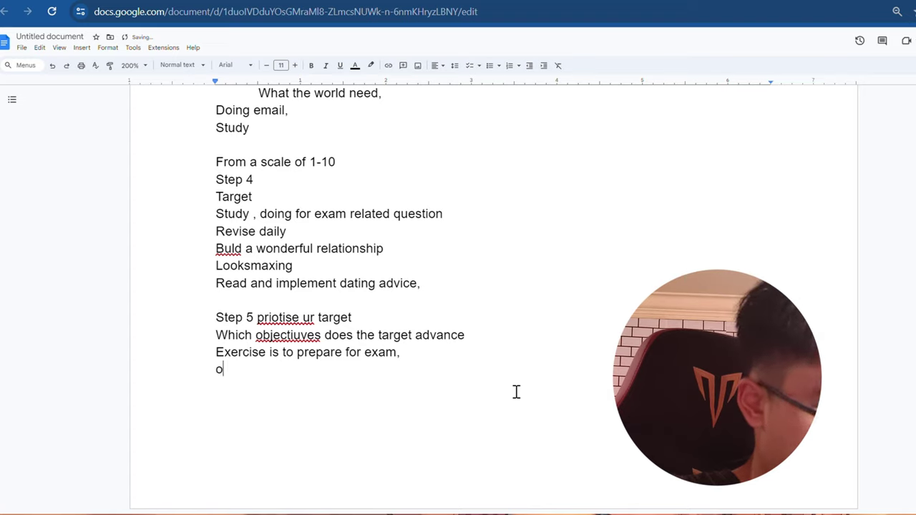
text(bject)
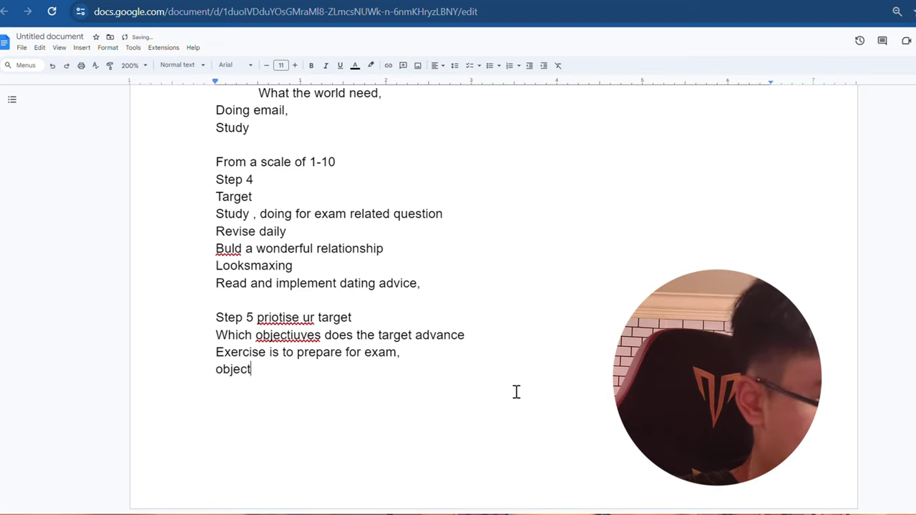
text(ive impo)
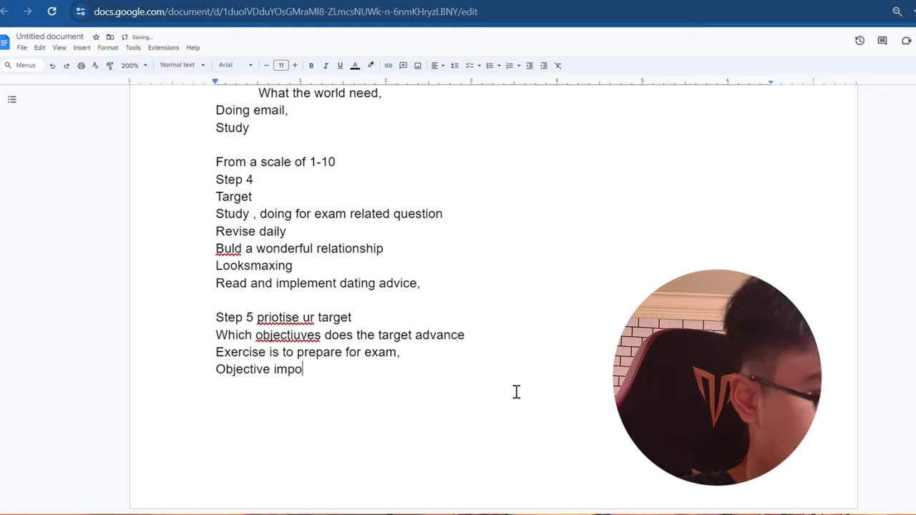
text(rtance is 9)
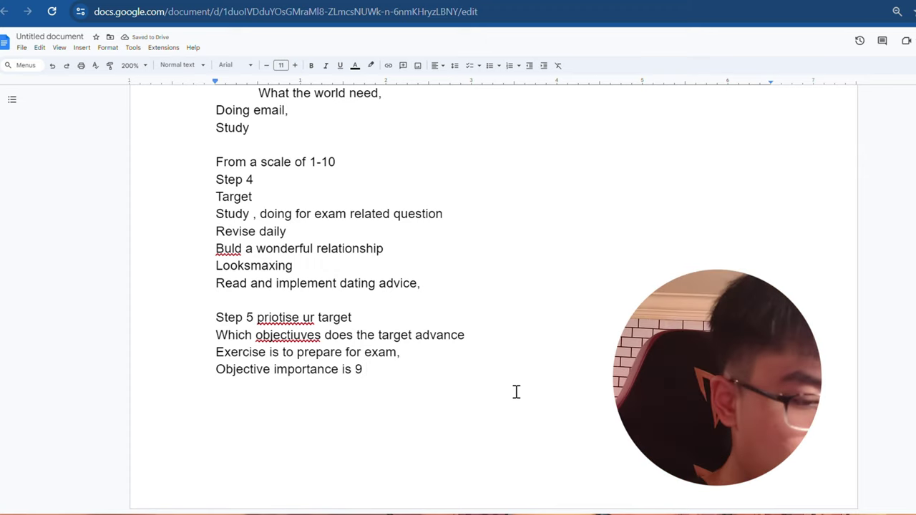
Step: Add the line "How to effective does the target advance the objective" below the objective importance line
key(Return)
text(how to effet)
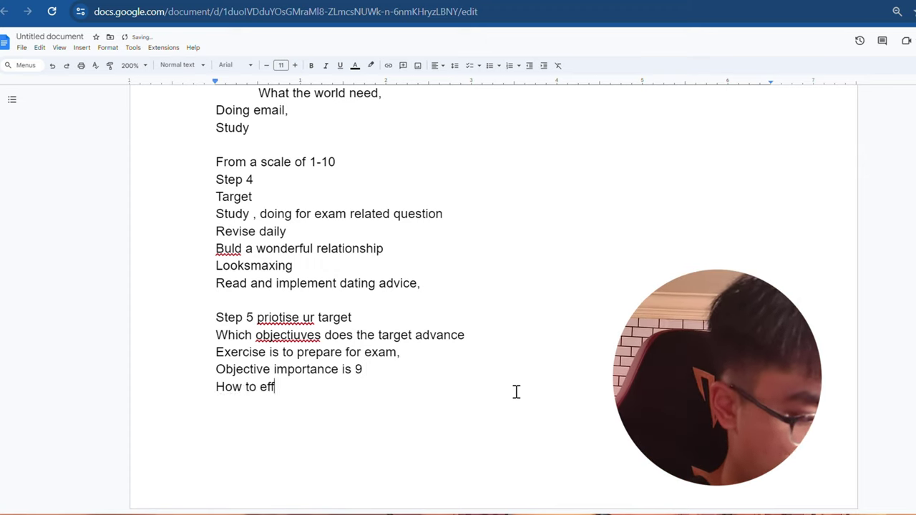
text(ici)
key(BackSpace)
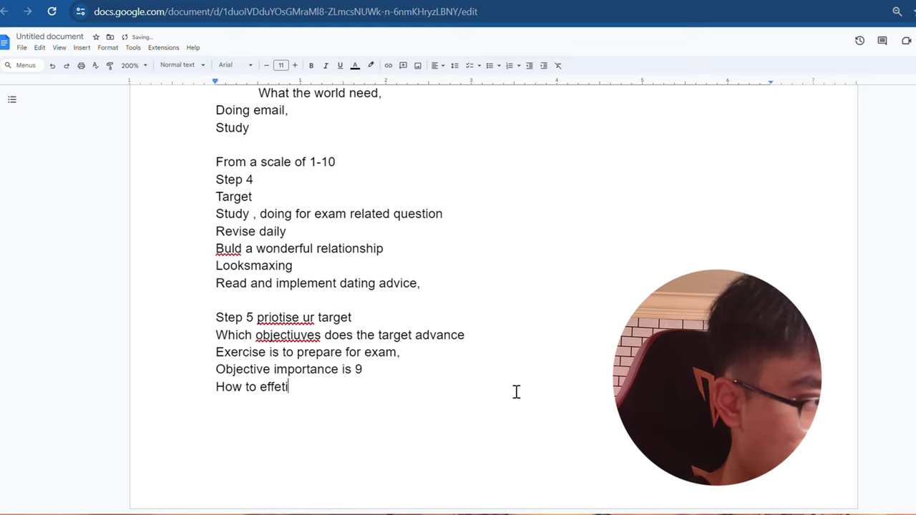
key(BackSpace)
text(ctive)
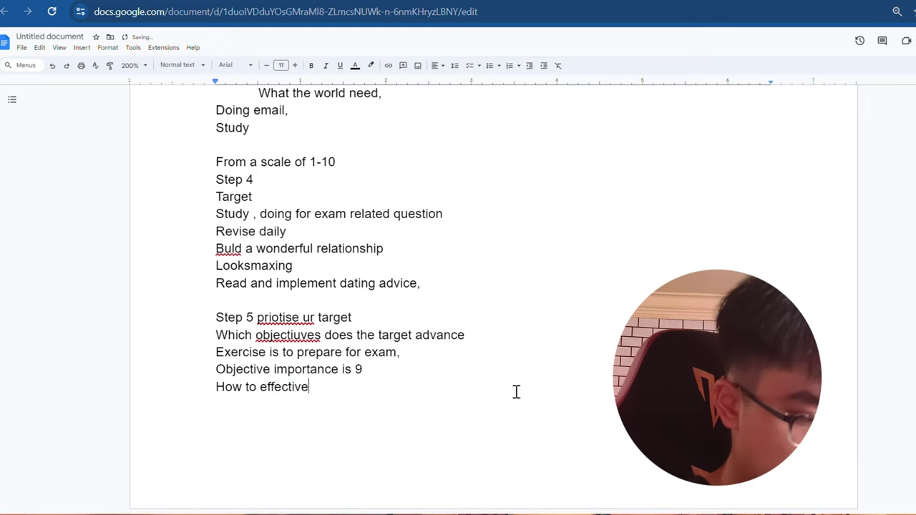
text( does the targ)
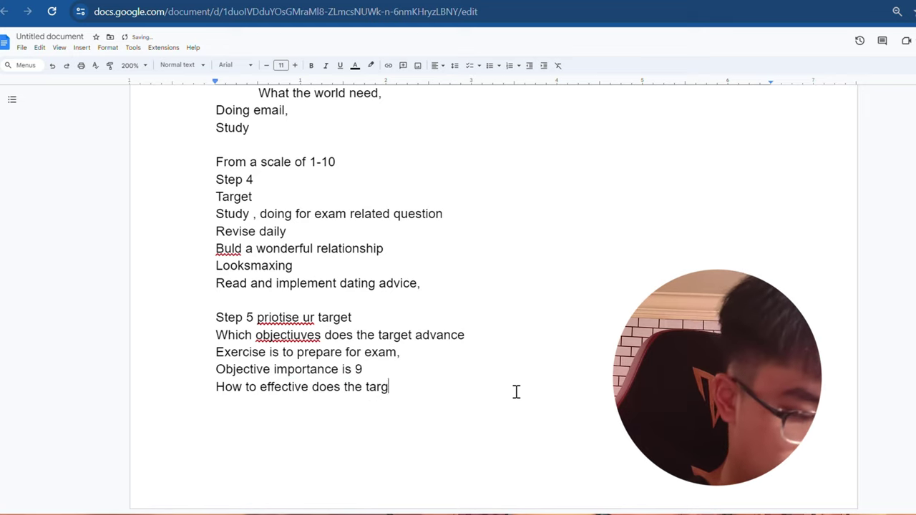
text(et advan)
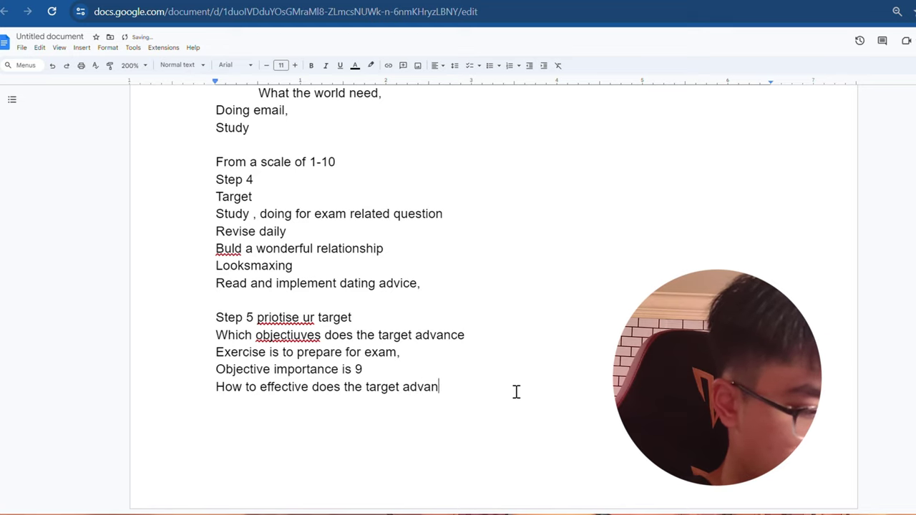
text(ce the objectives)
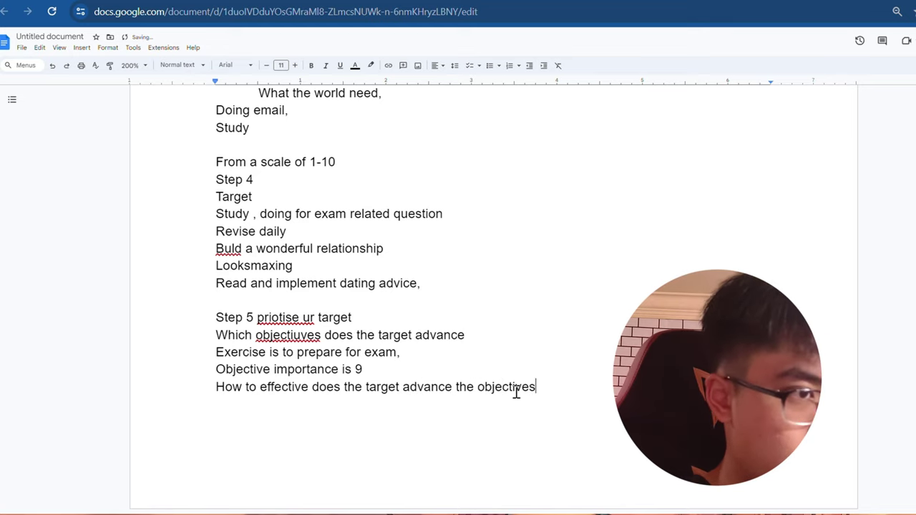
key(BackSpace)
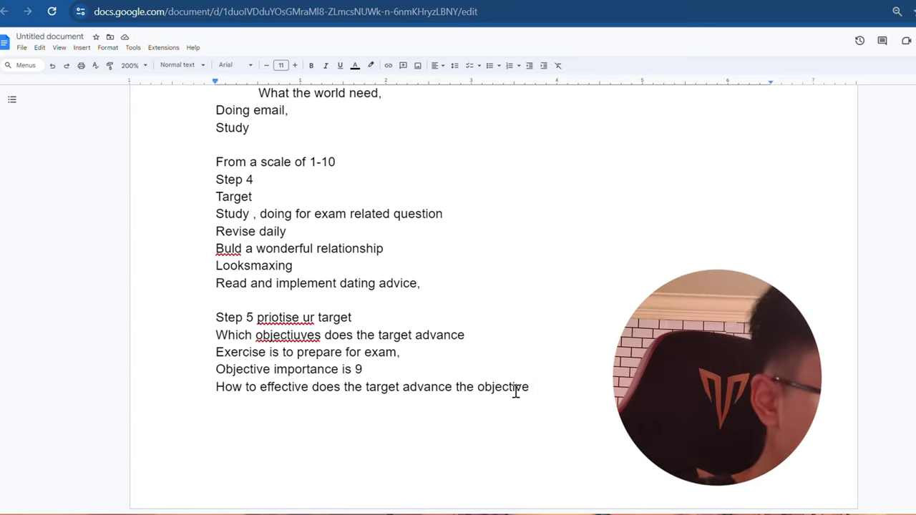
Step: Answer the effectiveness question with 10 on its own line and write "Overall importance 10" on the line after it
key(Return)
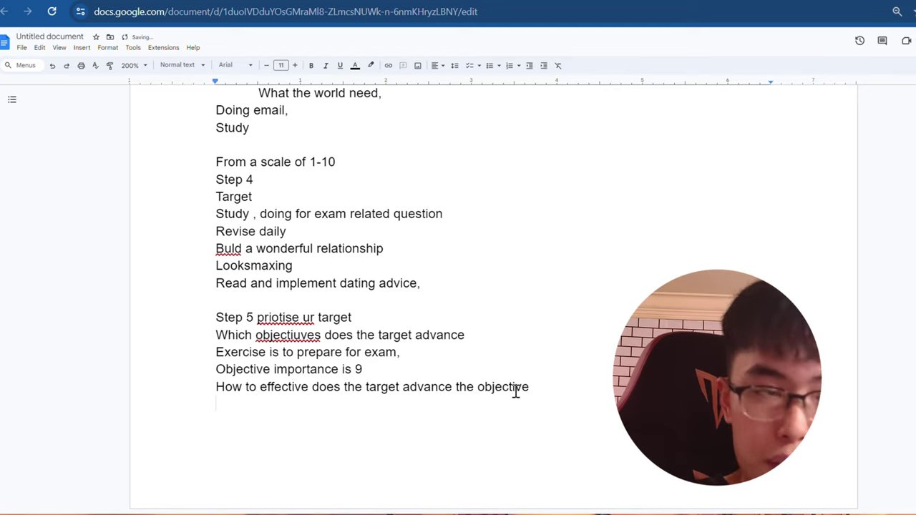
text(10)
key(Return)
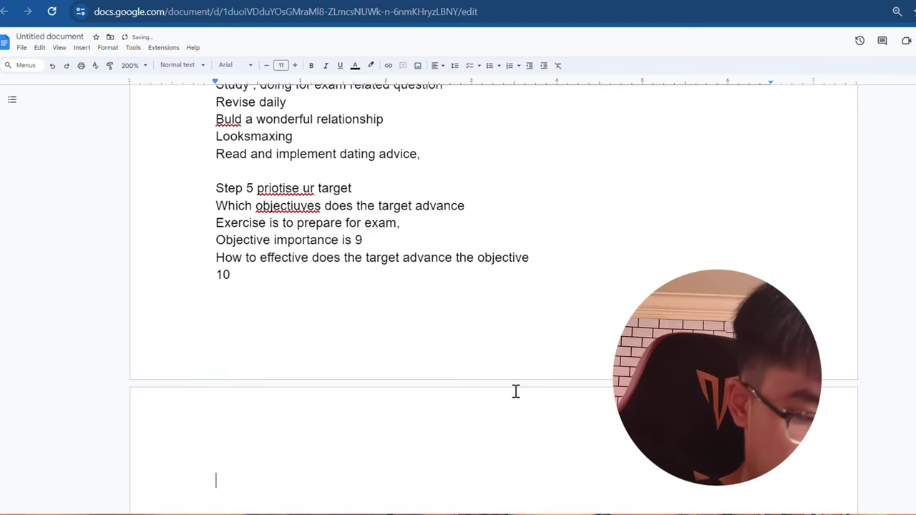
scroll(544, 392, down, 2)
text(o)
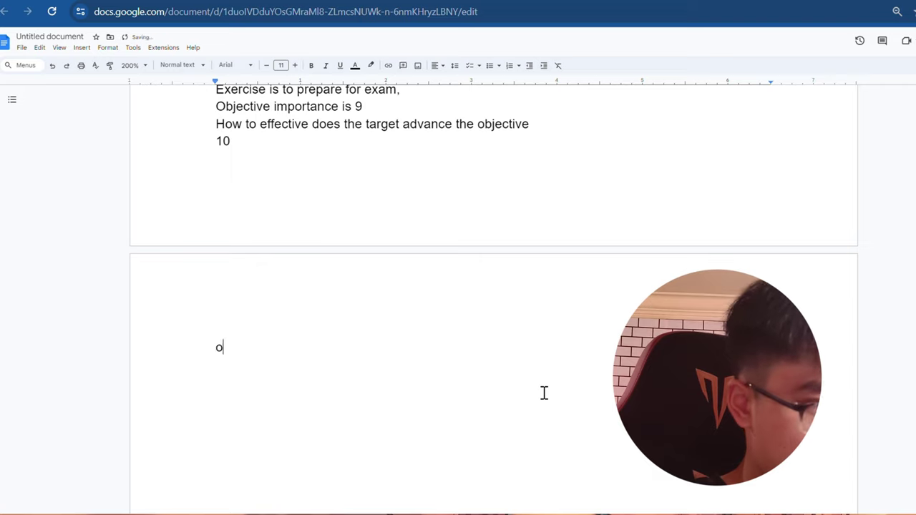
text(verall impo)
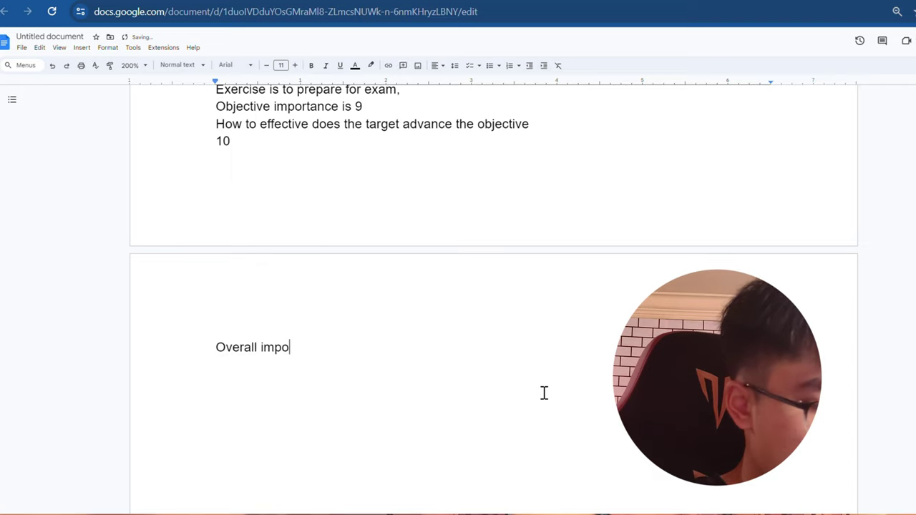
text(rtance)
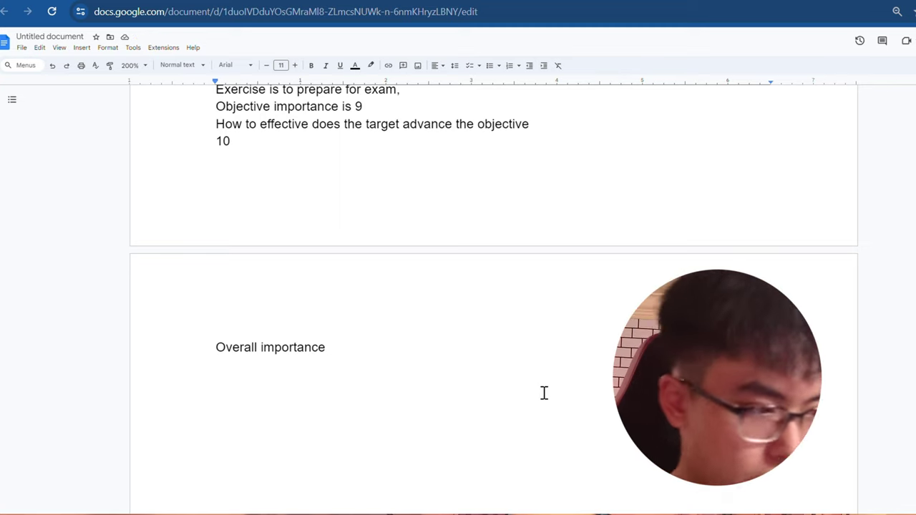
text(10)
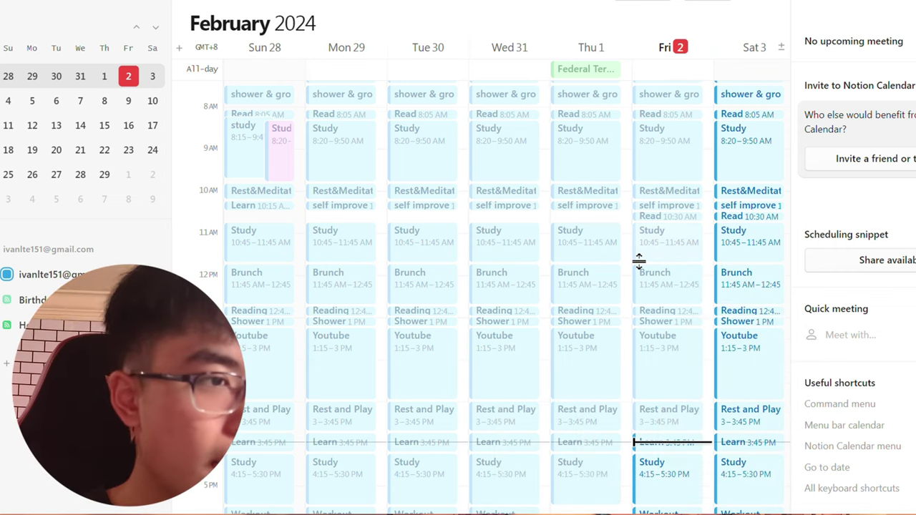
Step: Switch to Notion Calendar and review the week's daily routine from the overnight sleep block through the daytime events
scroll(687, 377, down, 3)
scroll(680, 351, up, 6)
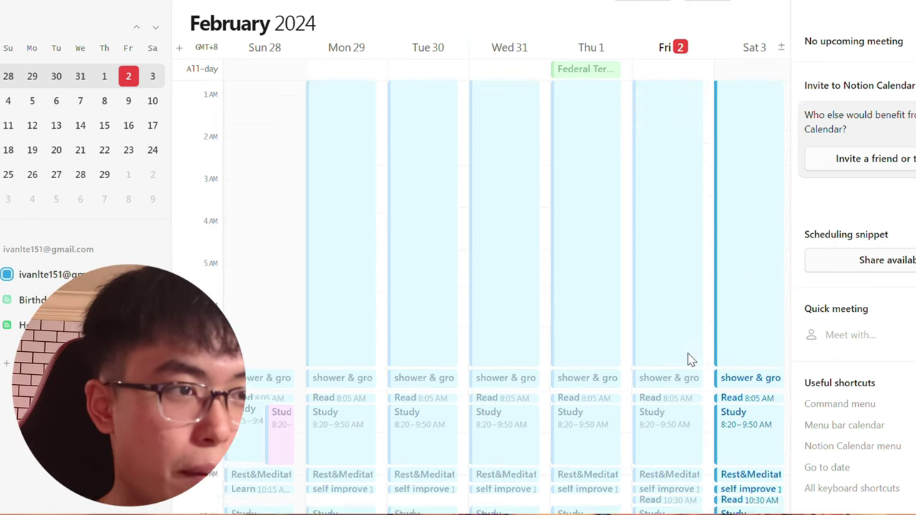
scroll(689, 357, down, 3)
scroll(692, 358, up, 5)
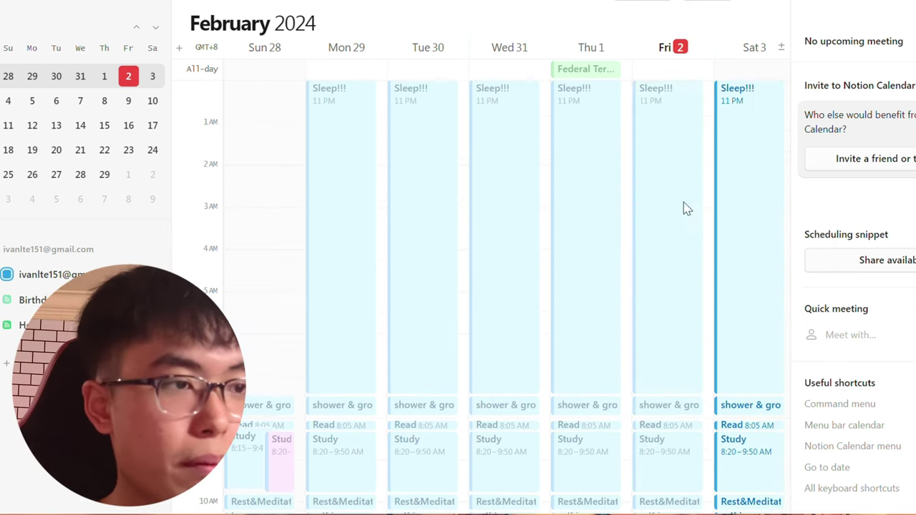
scroll(679, 317, down, 3)
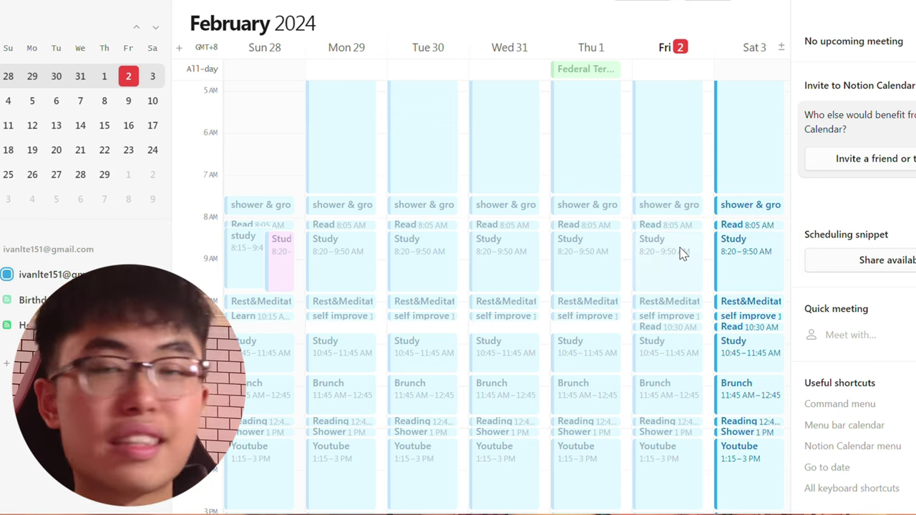
Step: Examine Friday's time blocks and their event details, from the 8:20 AM Study session through the evening routine
click(682, 254)
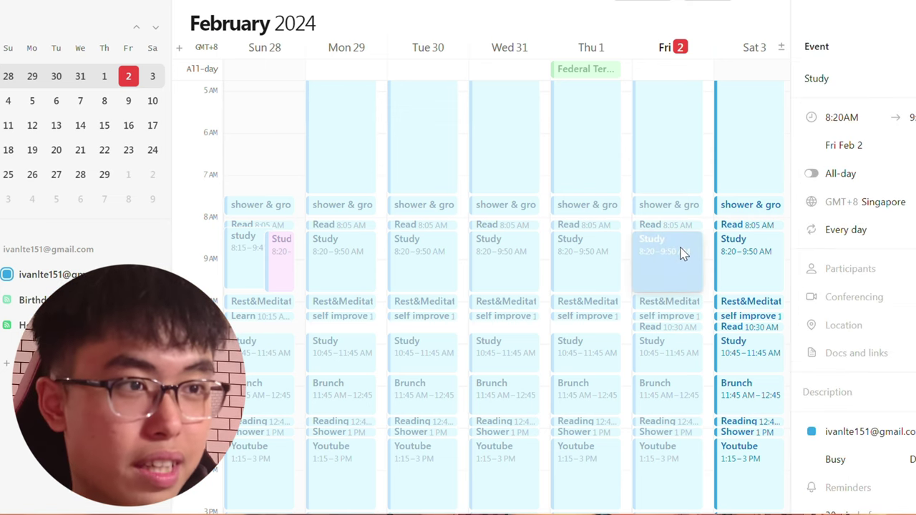
scroll(691, 322, down, 2)
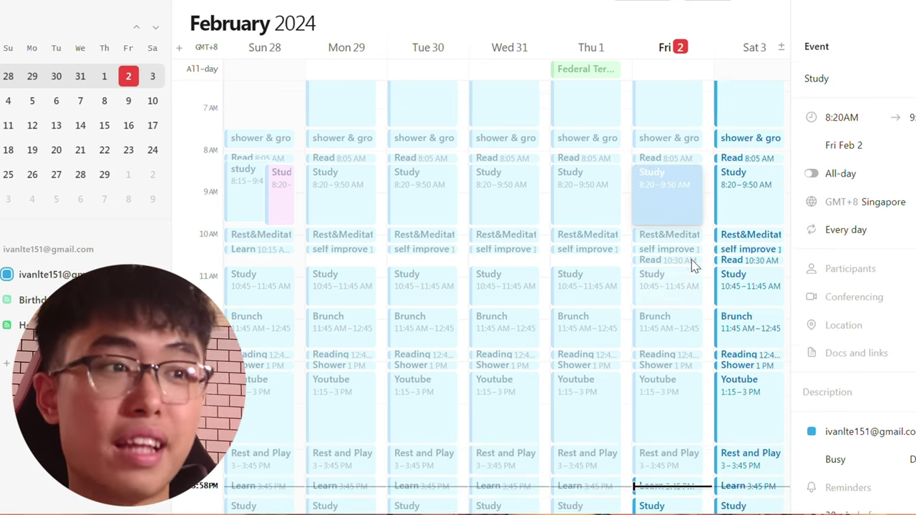
click(690, 238)
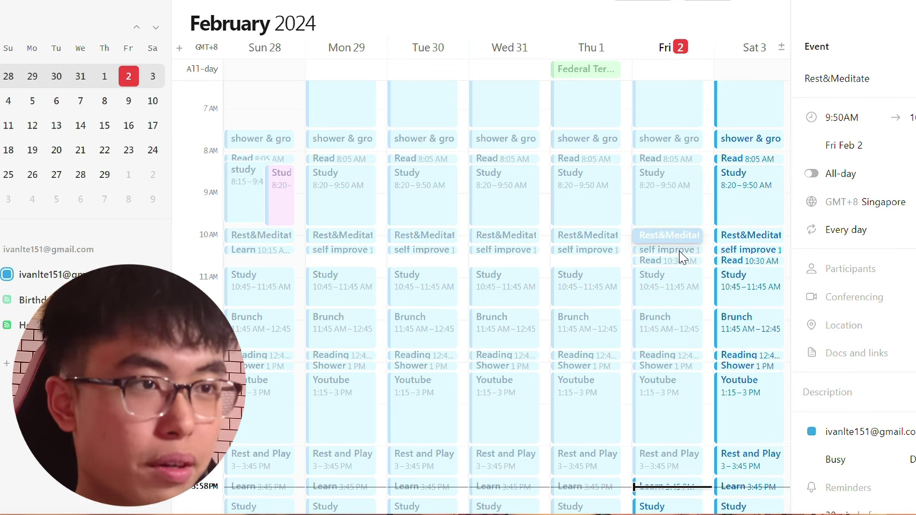
click(679, 251)
click(666, 293)
scroll(691, 302, down, 6)
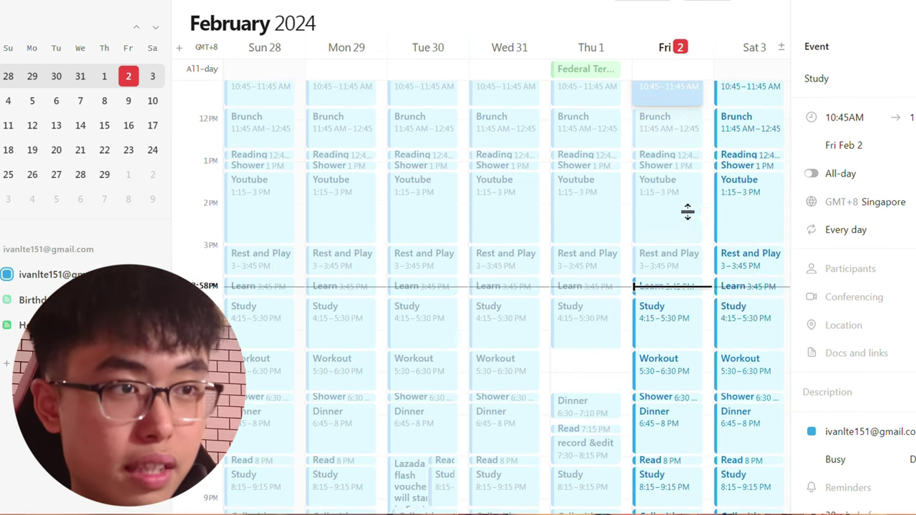
scroll(692, 307, down, 3)
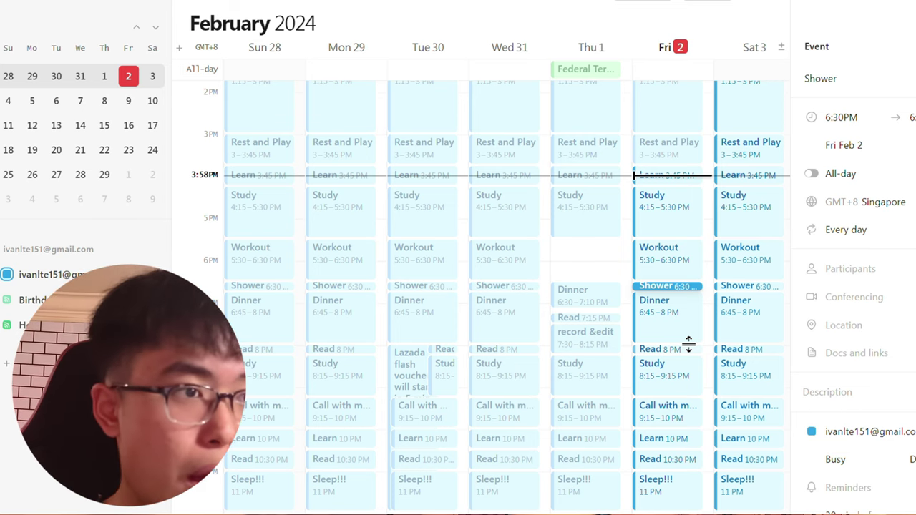
scroll(794, 361, down, 1)
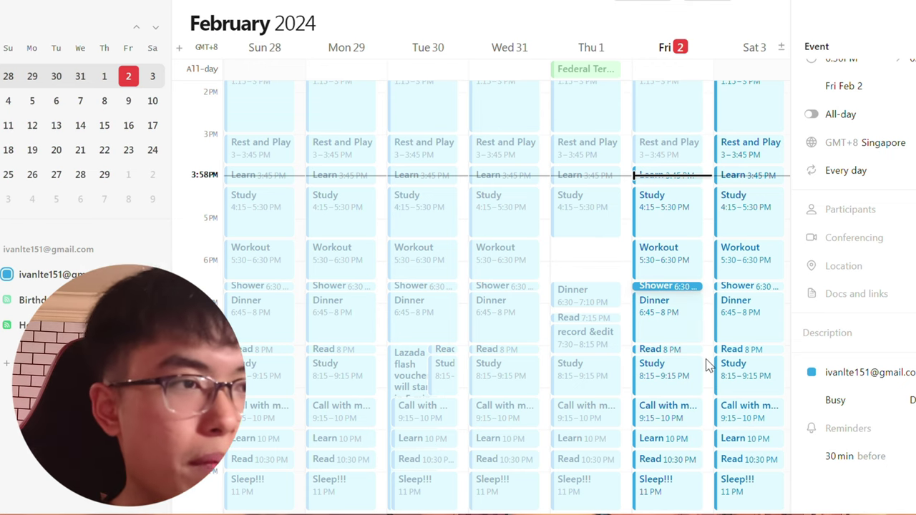
Step: Move the Workout event on Friday, Feb 2 to 11:30 AM–12:30 PM
click(676, 276)
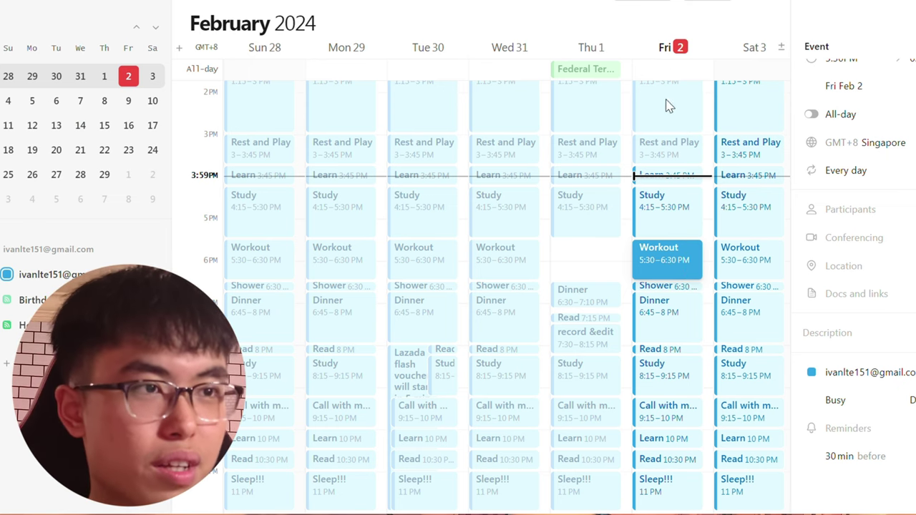
mouse_move(666, 106)
mouse_down()
mouse_move(675, 146)
mouse_move(673, 89)
mouse_up()
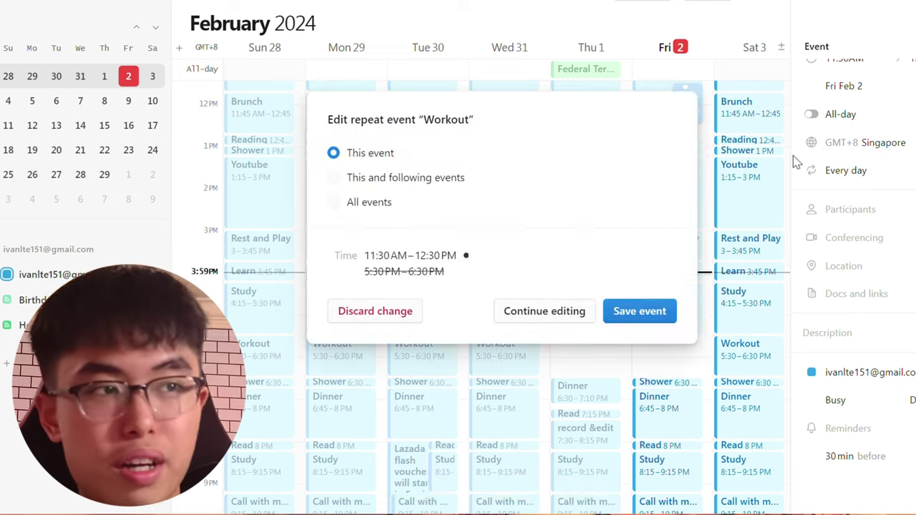
click(547, 312)
scroll(701, 350, down, 3)
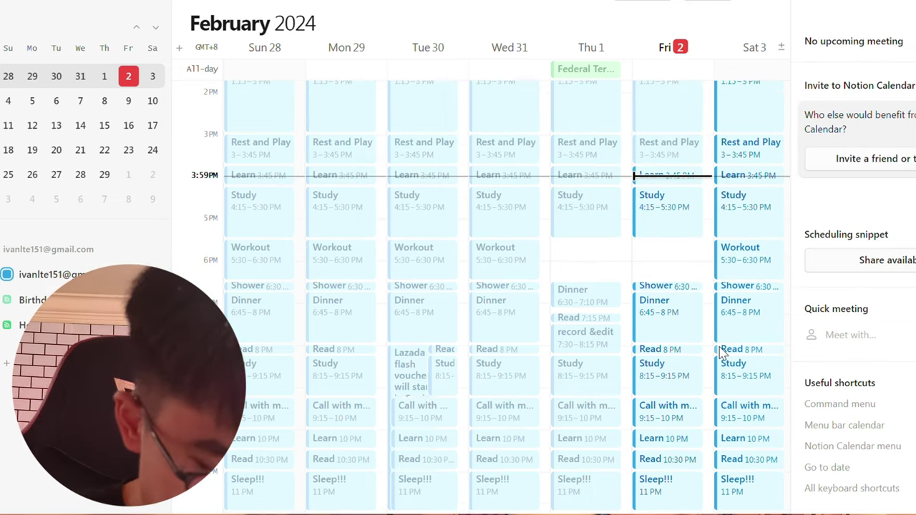